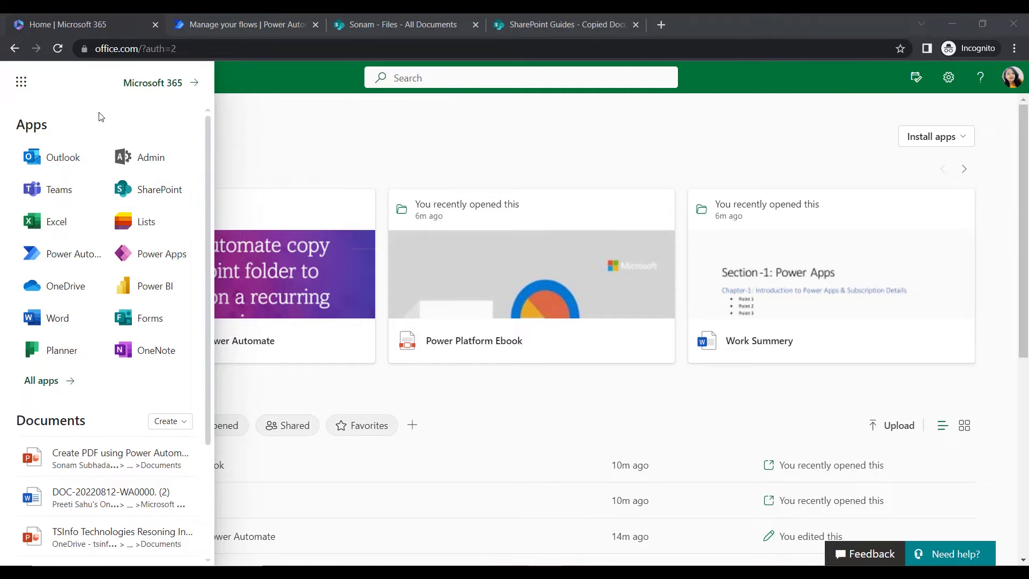
# - Reopen the Microsoft 365 app list and show the Power Automate app's extra options menu
pyautogui.click(23, 83)
pyautogui.click(25, 85)
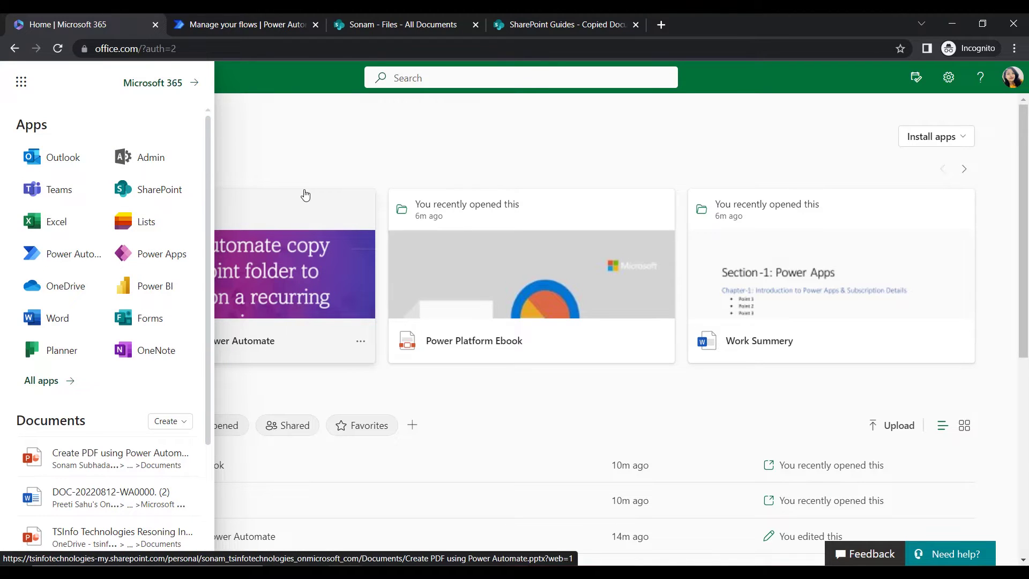
pyautogui.moveTo(190, 257)
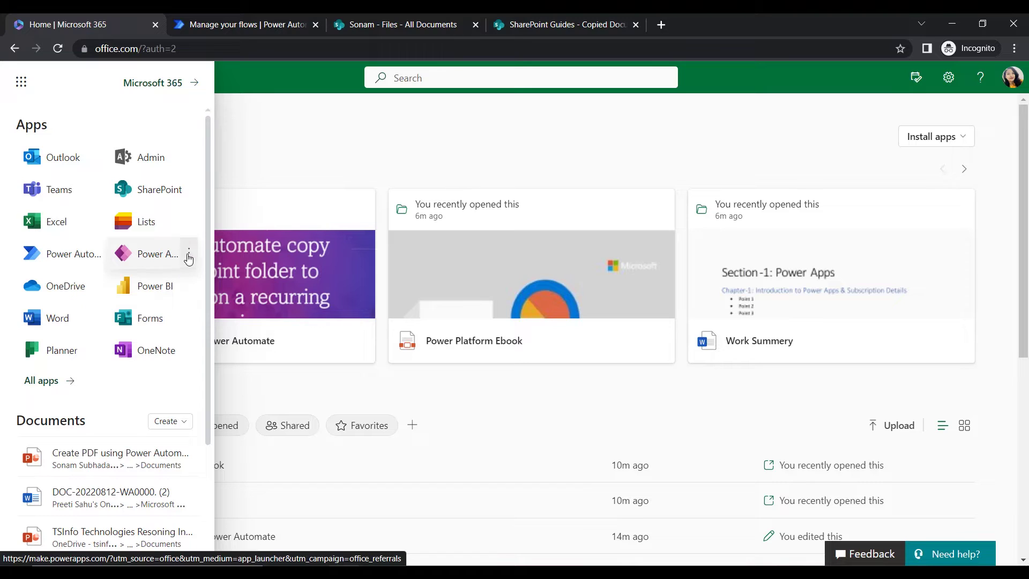
pyautogui.moveTo(97, 260)
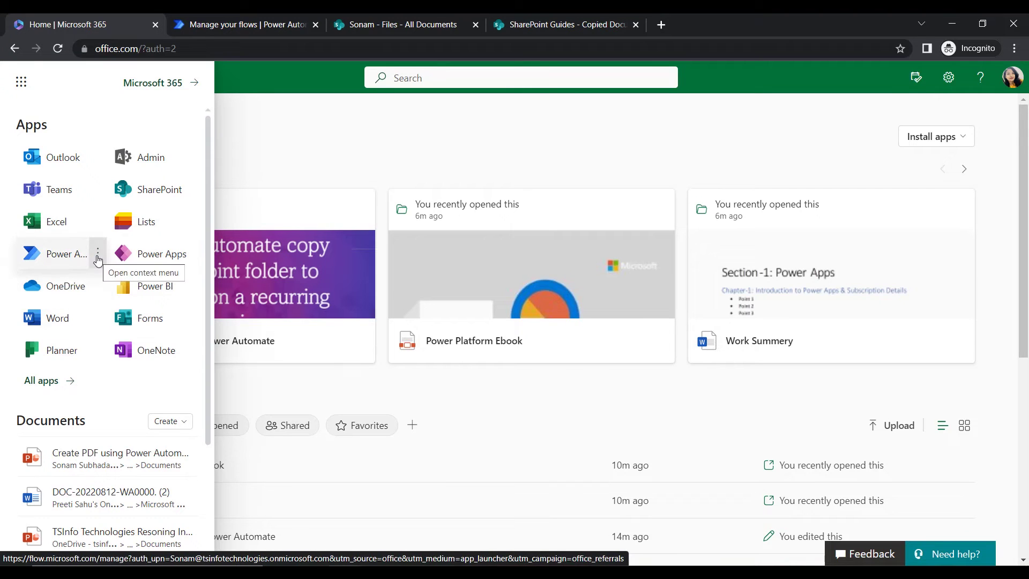
pyautogui.moveTo(176, 200)
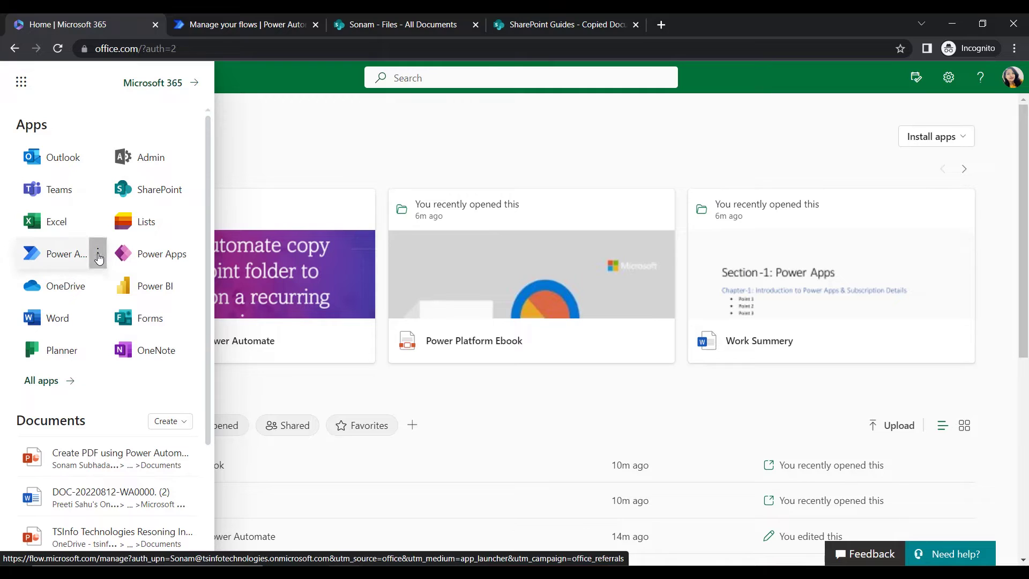
pyautogui.click(98, 254)
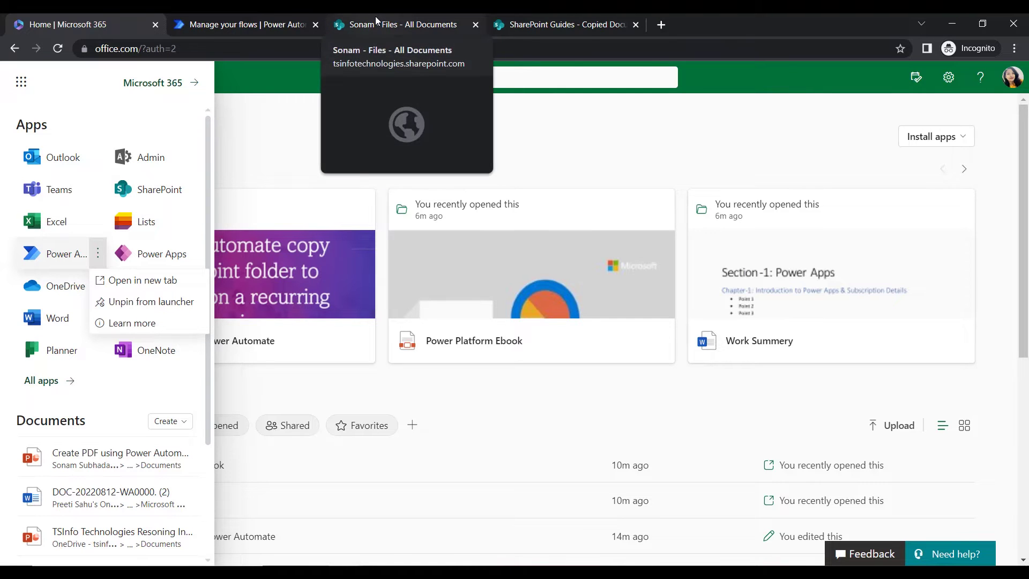
# - Review the Sonam Daily Reports folder and the empty Copied Documents library, then return to Power Automate
pyautogui.click(417, 22)
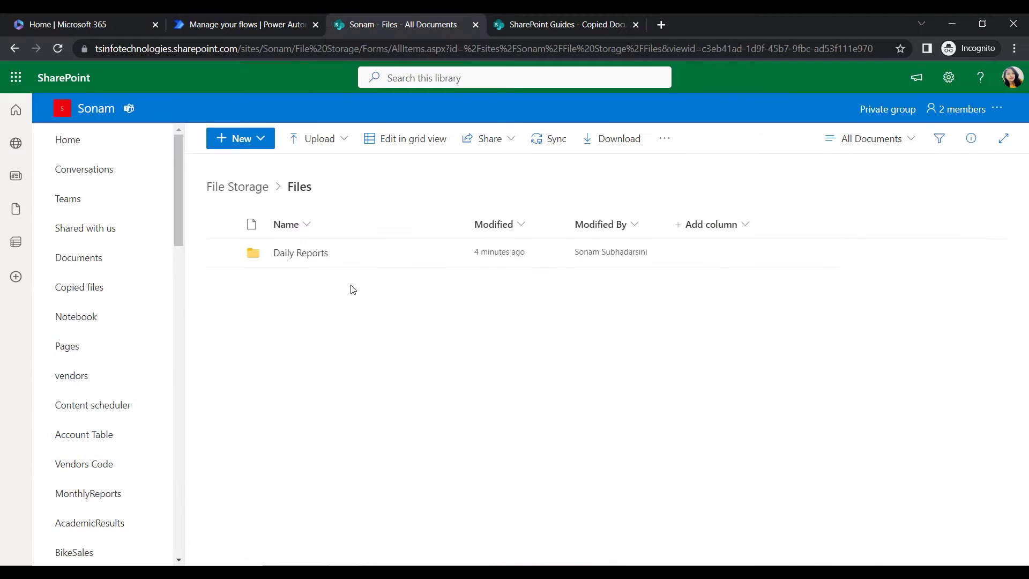
pyautogui.click(564, 30)
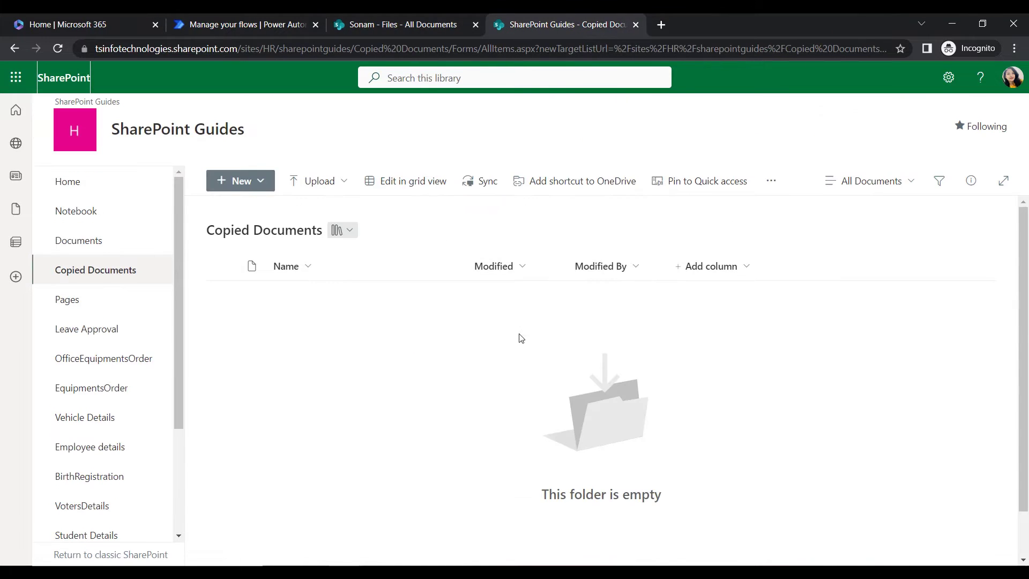
pyautogui.click(386, 18)
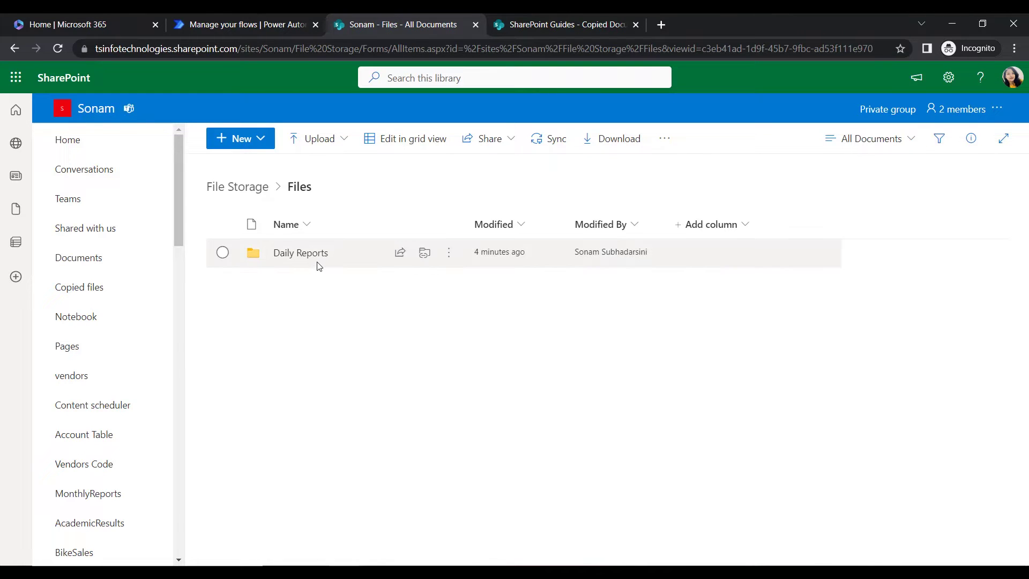
pyautogui.hotkey('alt', 'Left')
pyautogui.click(578, 16)
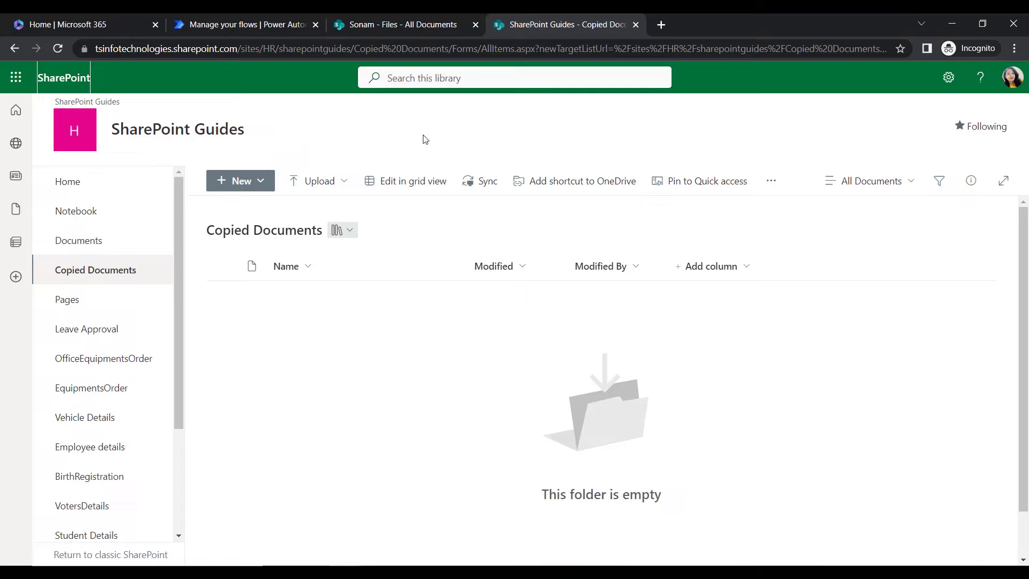
pyautogui.hotkey('ctrl', '2')
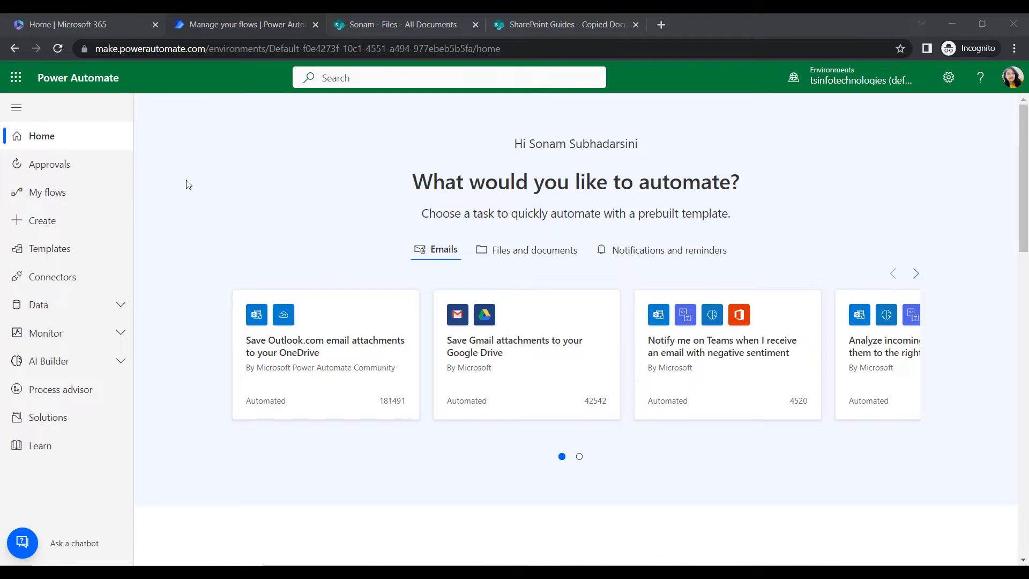
# - Create a scheduled cloud flow and name it 'Copy folder on scheduled time'
pyautogui.click(57, 228)
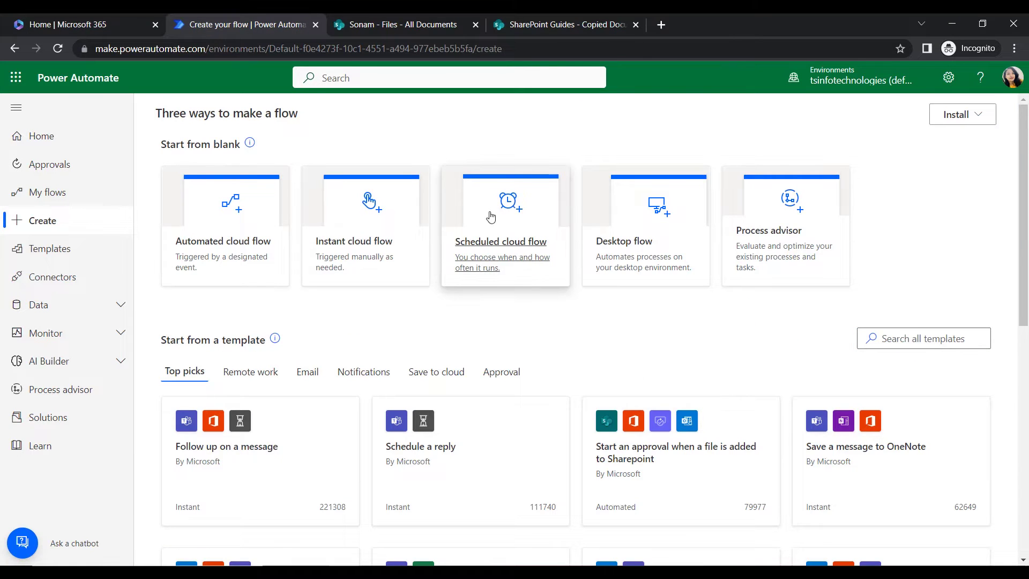
pyautogui.click(499, 244)
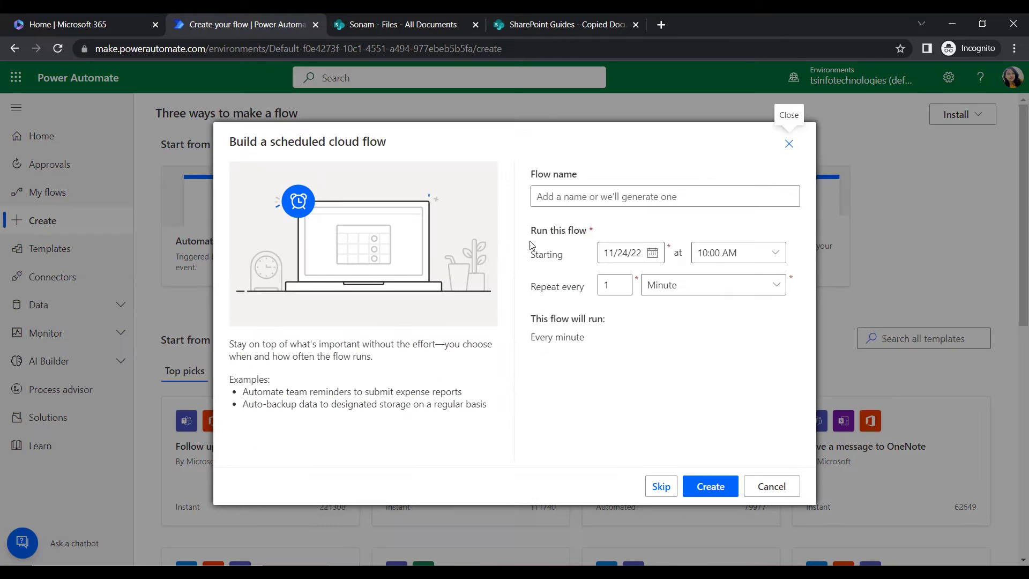
pyautogui.click(583, 195)
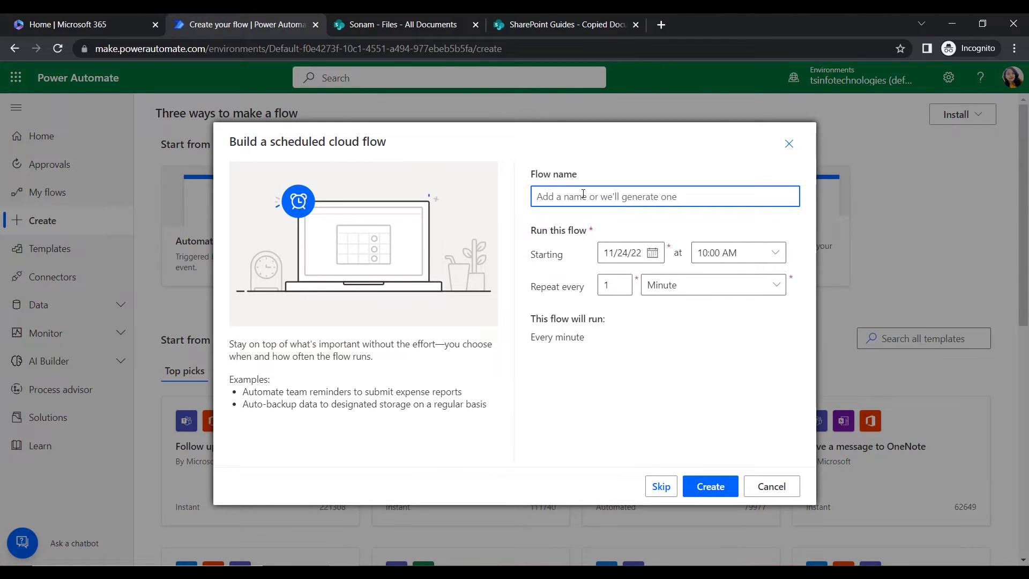
pyautogui.write('Copy f')
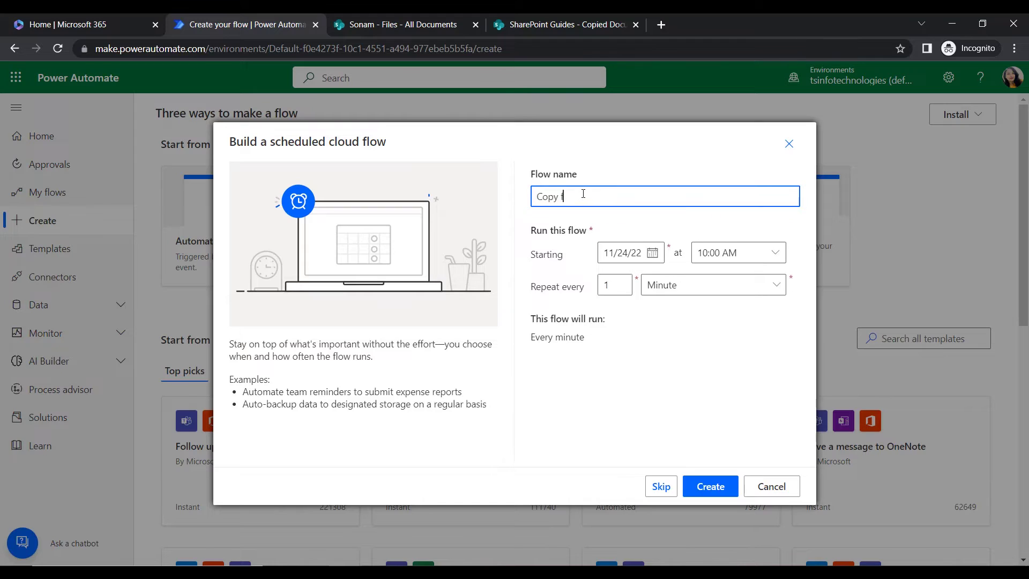
pyautogui.write('older on re')
pyautogui.press('BackSpace')
pyautogui.press('BackSpace')
pyautogui.write('a')
pyautogui.write('scheduled time')
pyautogui.click(522, 278)
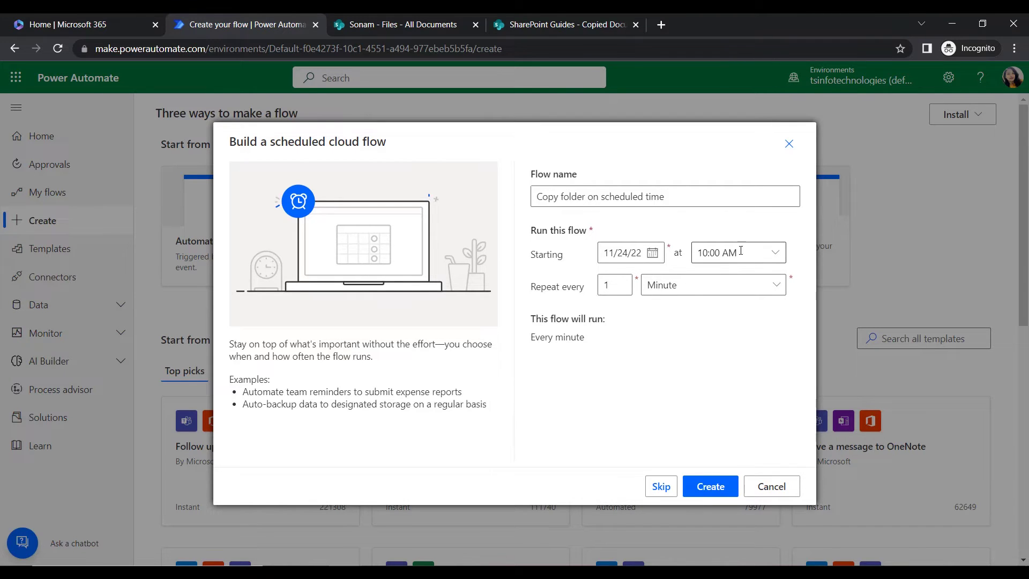
# - Keep the 10:00 AM start time and set the flow to repeat every 1 Day
pyautogui.click(773, 252)
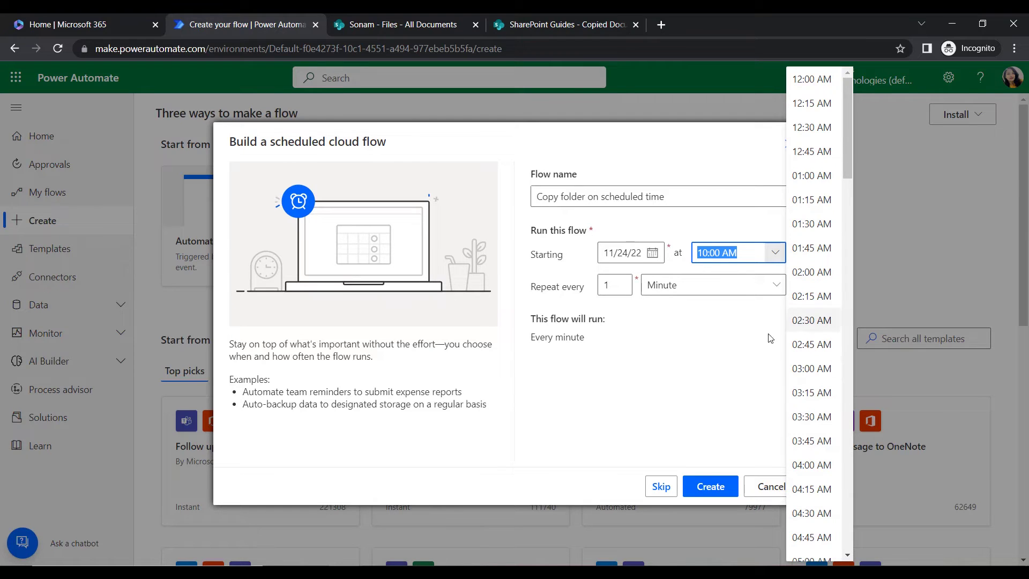
pyautogui.click(734, 371)
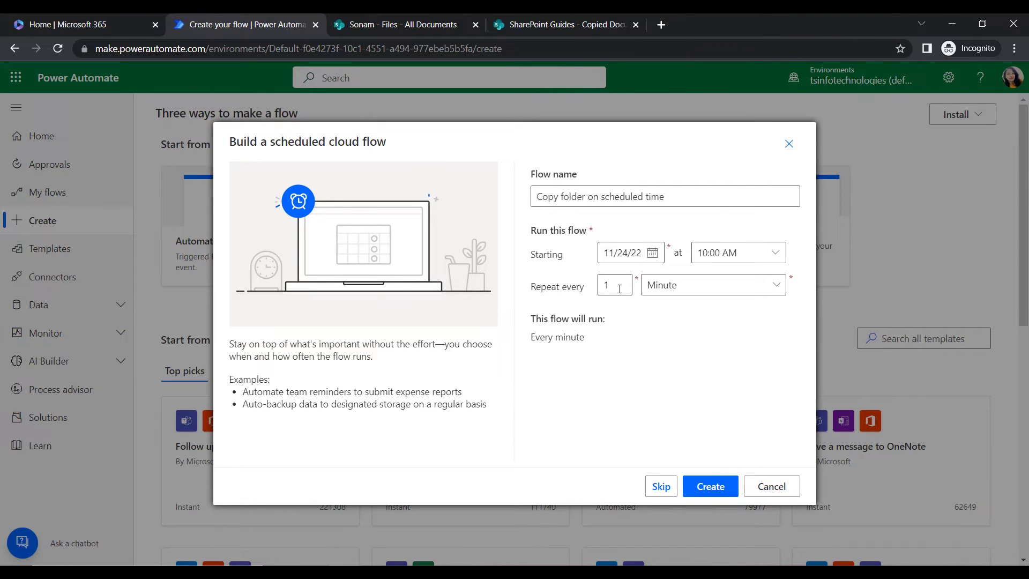
pyautogui.click(718, 292)
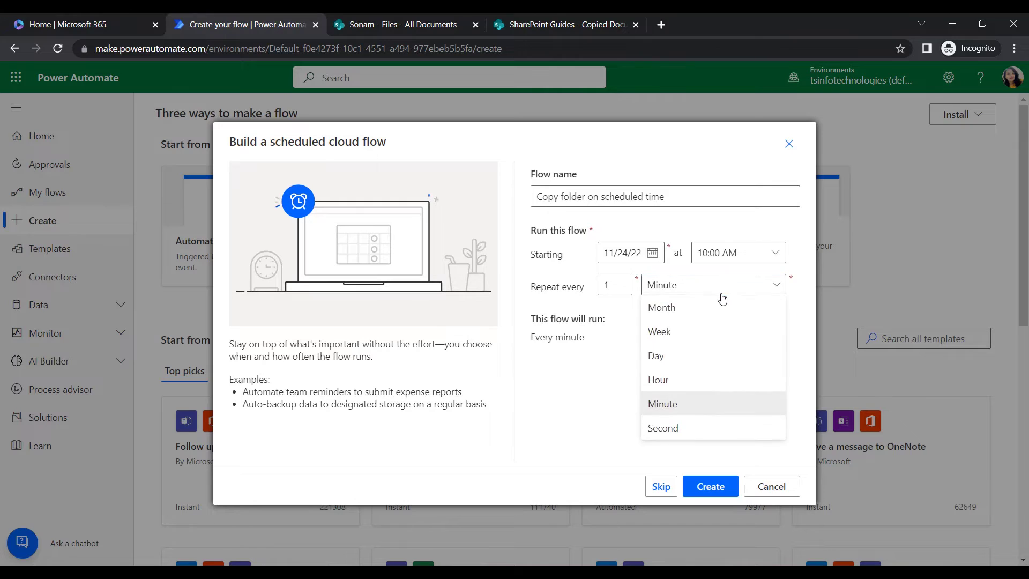
pyautogui.click(693, 353)
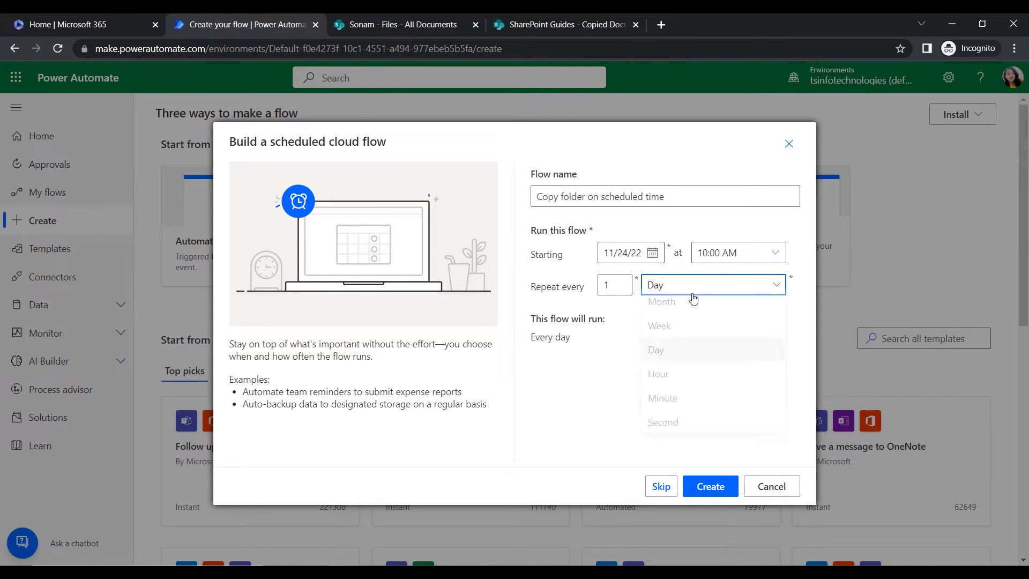
pyautogui.click(694, 295)
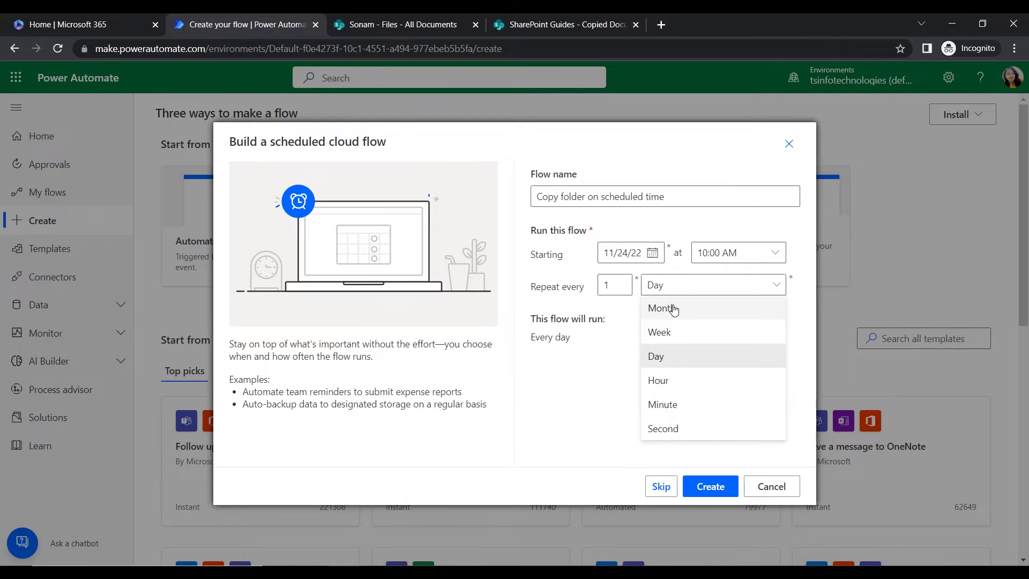
pyautogui.click(670, 335)
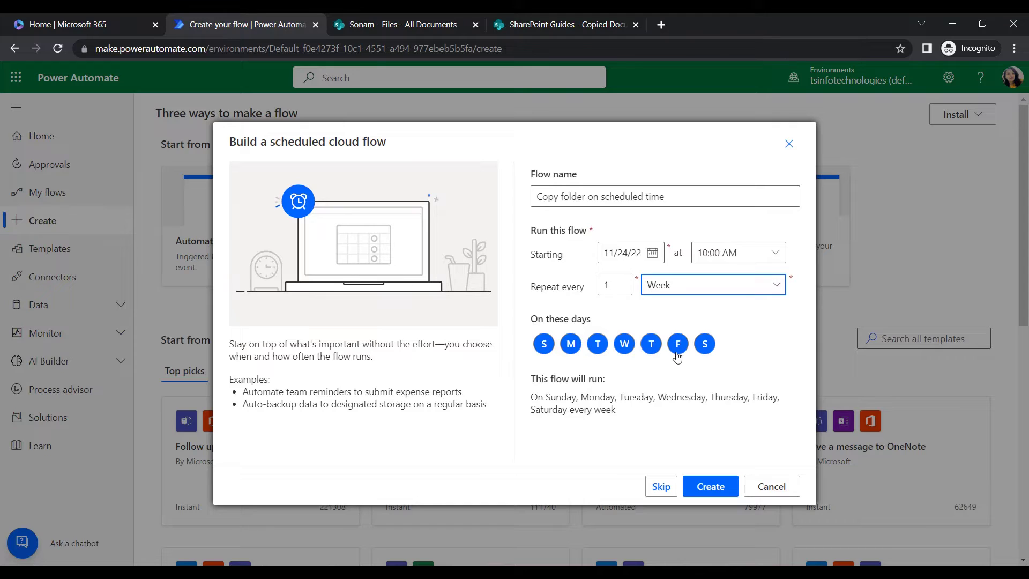
pyautogui.click(712, 285)
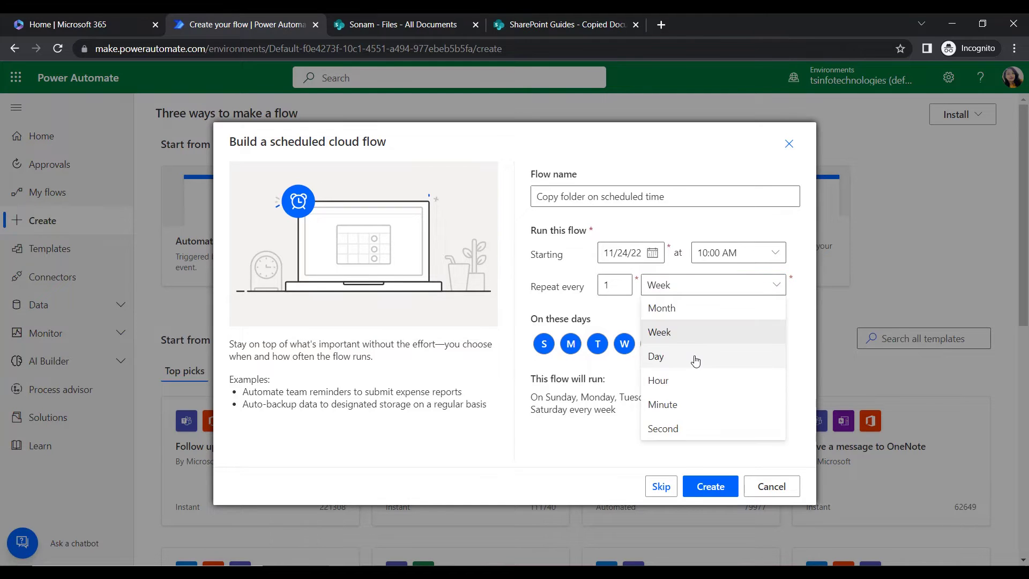
pyautogui.click(695, 359)
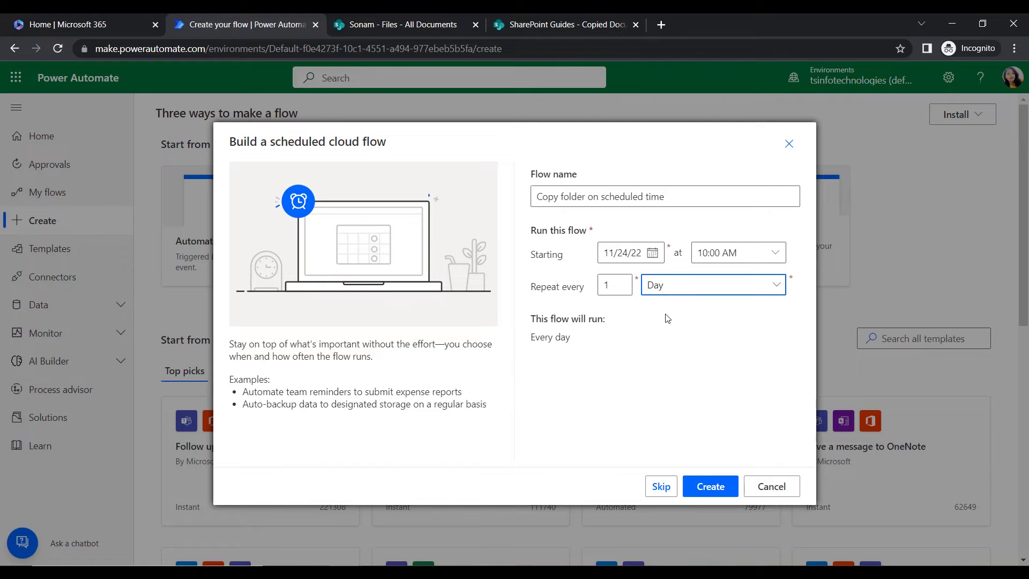
# - Create the flow and confirm its Recurrence trigger runs with interval 1, frequency Day
pyautogui.click(713, 488)
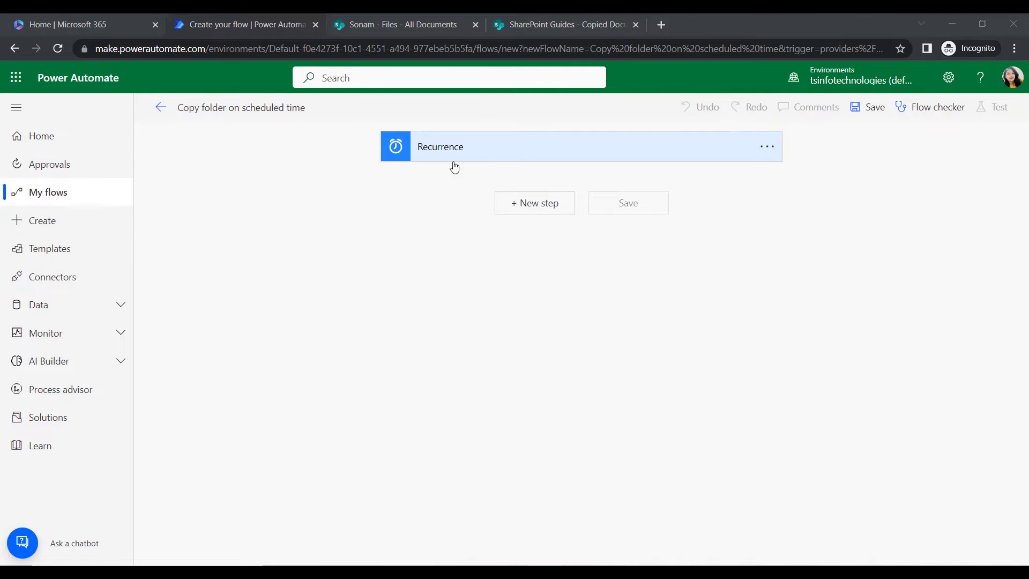
pyautogui.click(475, 154)
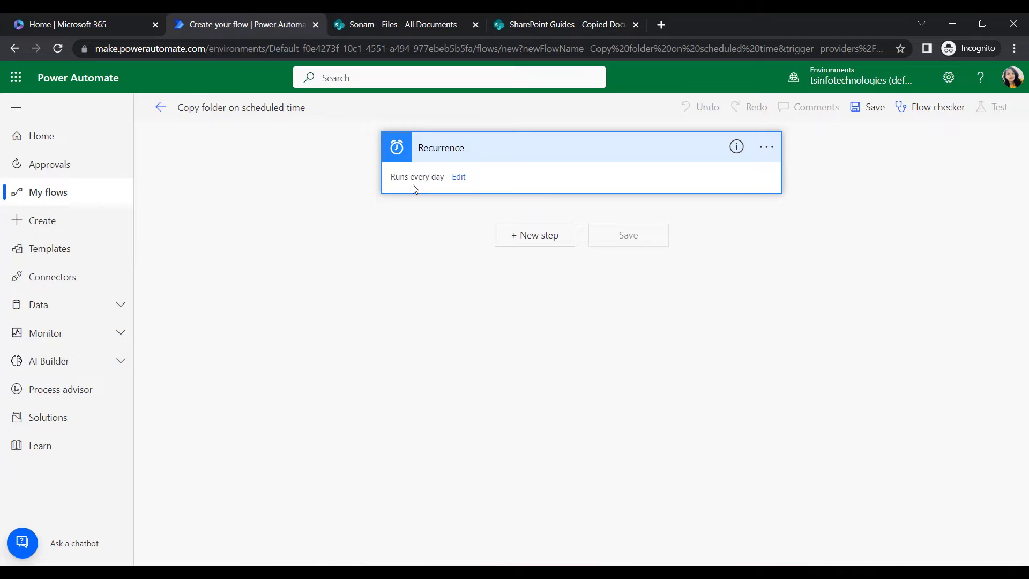
pyautogui.click(458, 178)
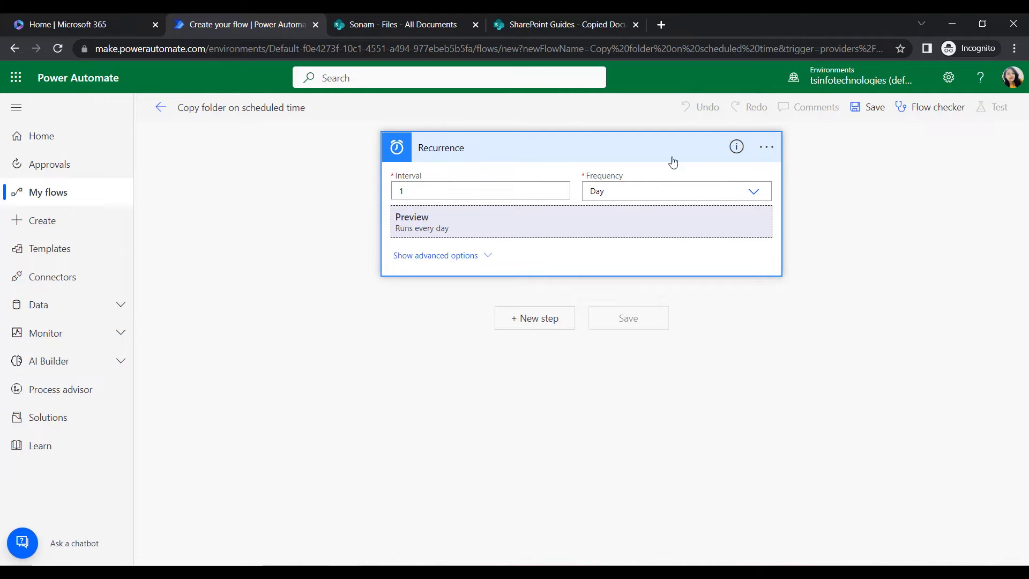
pyautogui.click(564, 154)
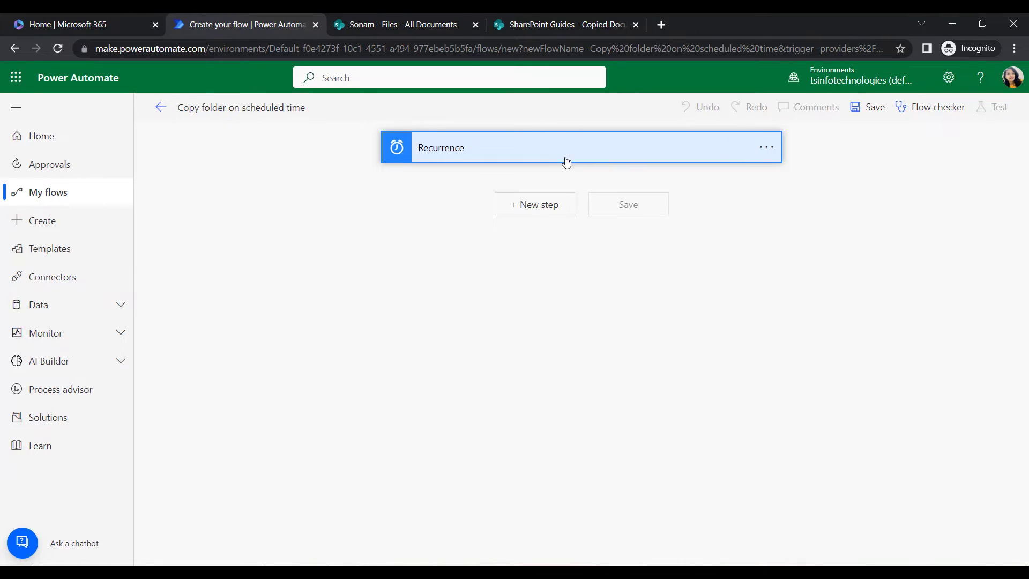
# - Search 'copy folder' and add the SharePoint Copy folder action after the Recurrence trigger
pyautogui.click(538, 204)
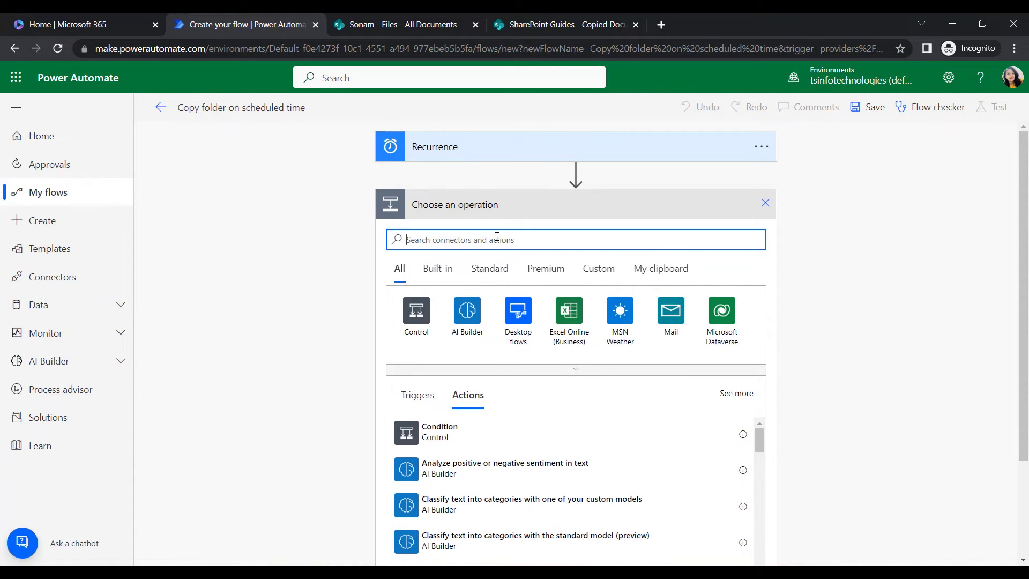
pyautogui.write('conp')
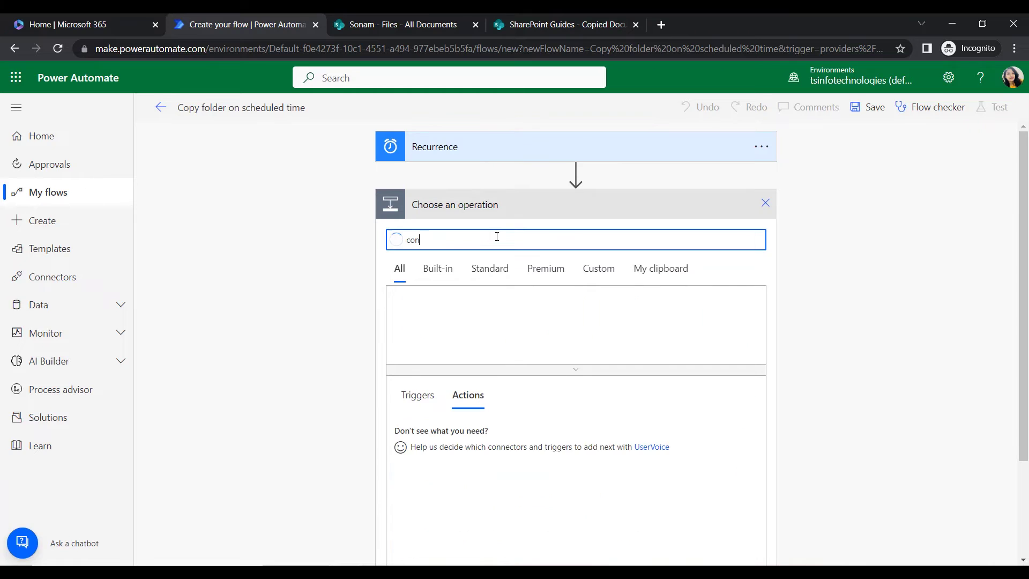
pyautogui.press('BackSpace')
pyautogui.press('BackSpace')
pyautogui.press('BackSpace')
pyautogui.write('opy f')
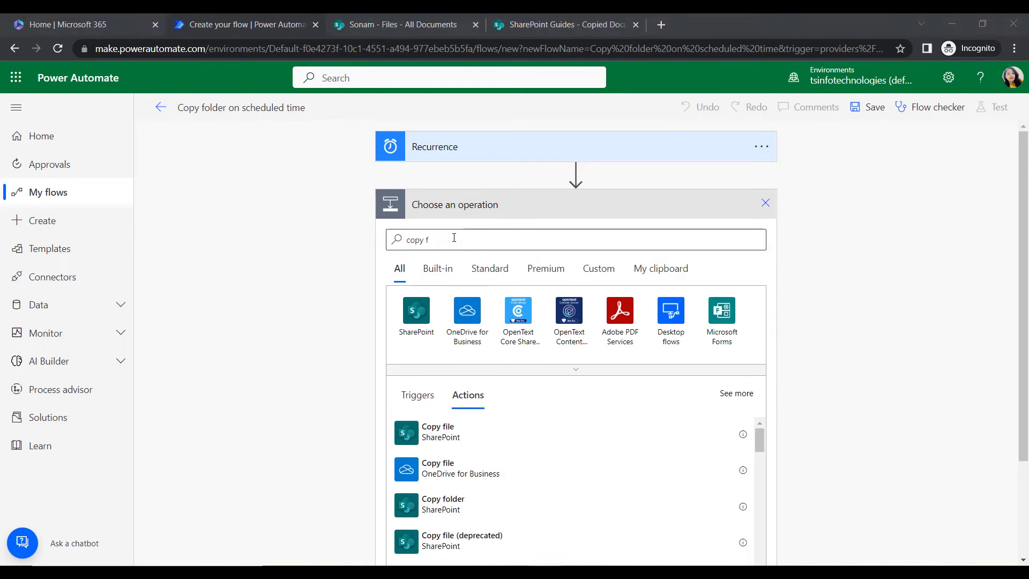
pyautogui.write('older')
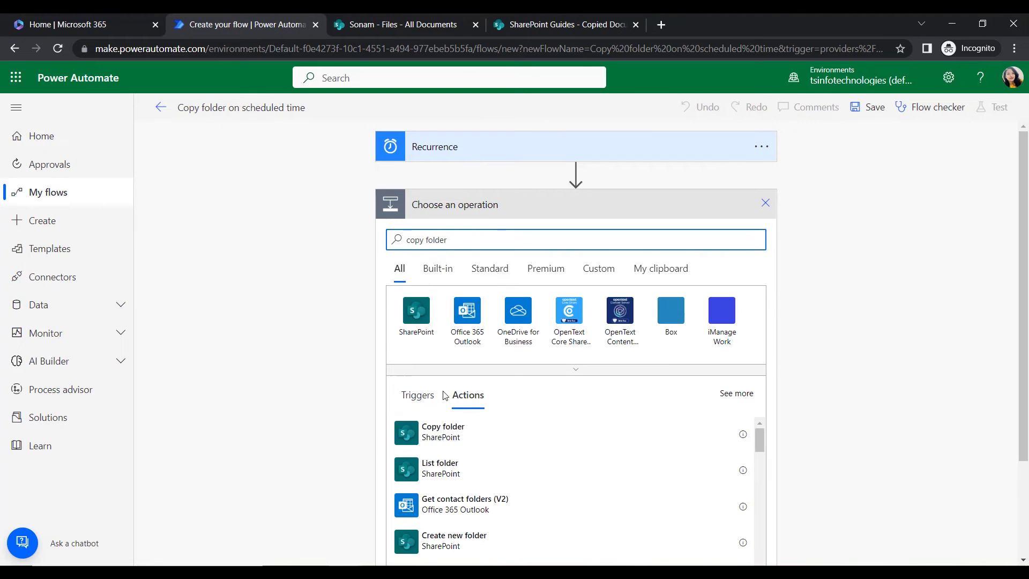
pyautogui.click(420, 434)
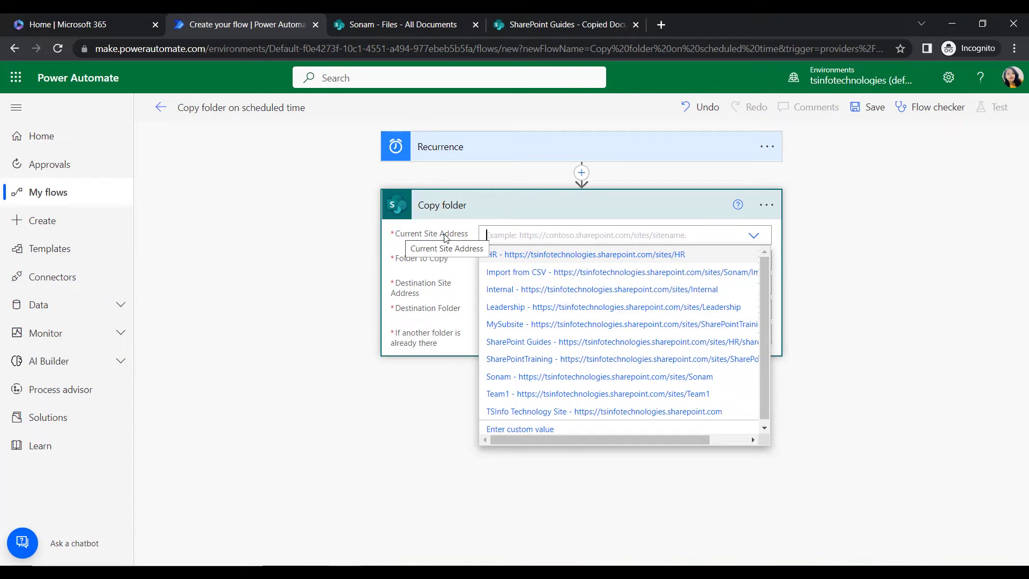
# - Set the Copy folder action's Current Site Address to the Sonam SharePoint site
pyautogui.click(406, 22)
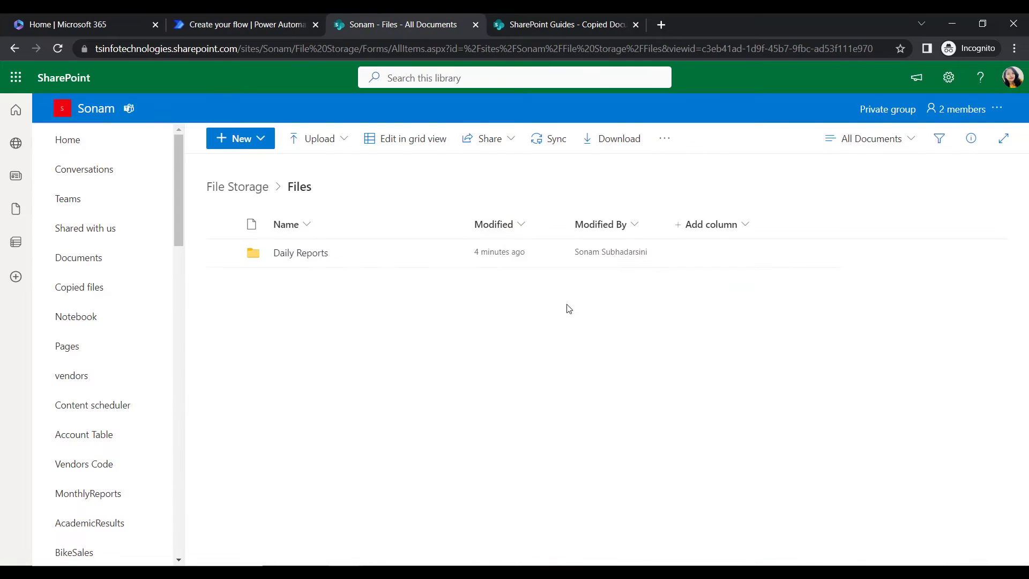
pyautogui.click(275, 19)
pyautogui.click(501, 376)
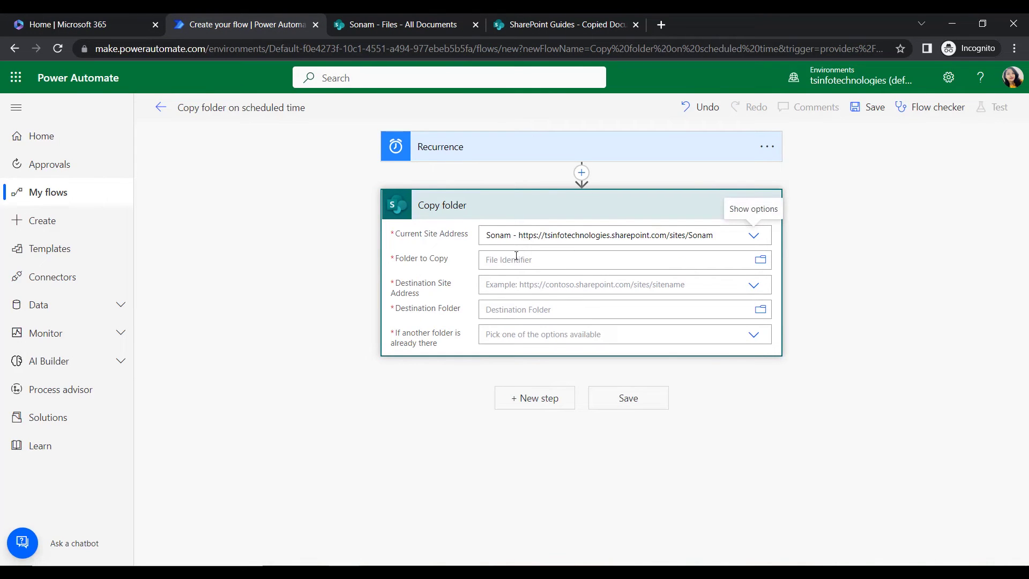
pyautogui.click(516, 261)
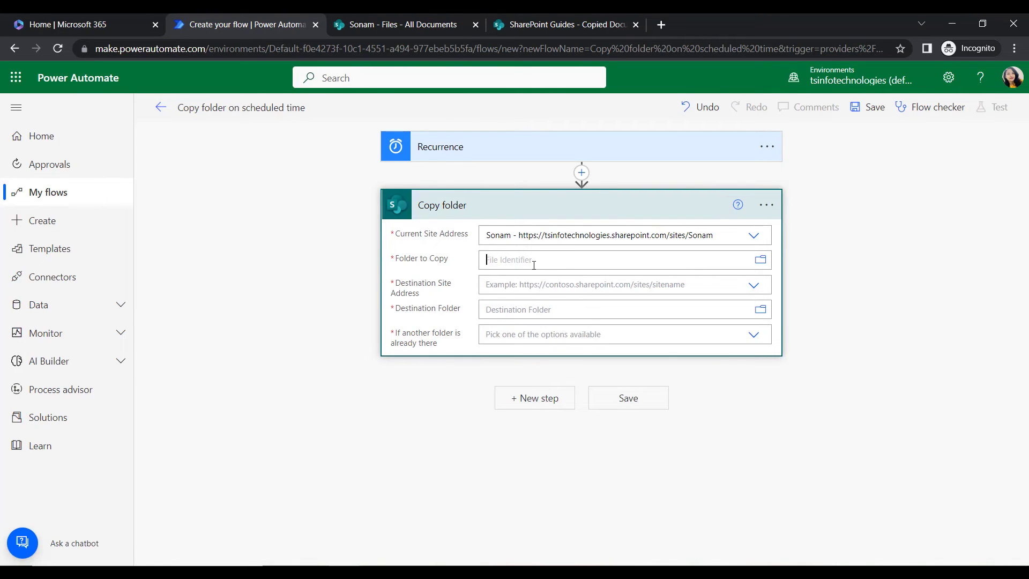
# - Browse File Storage > Files and pick Daily Reports as the Folder to Copy
pyautogui.click(761, 260)
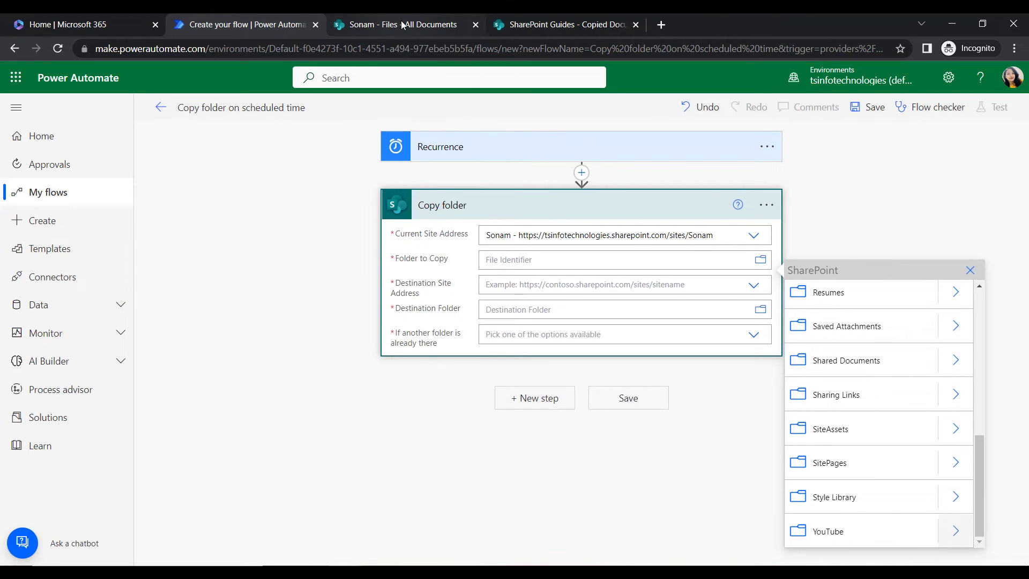
pyautogui.scroll(4, 877, 481)
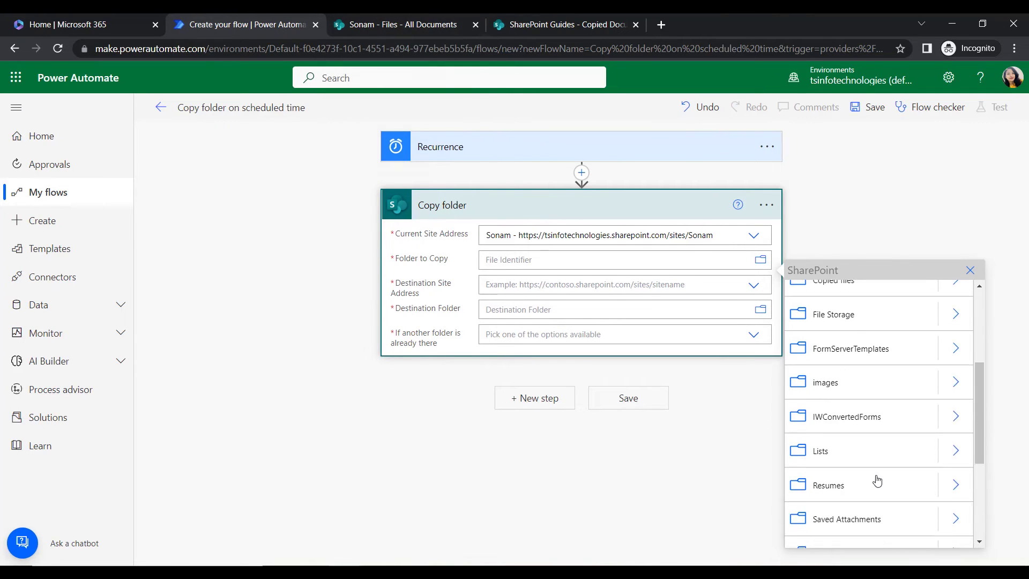
pyautogui.scroll(2, 854, 457)
pyautogui.scroll(-5, 879, 466)
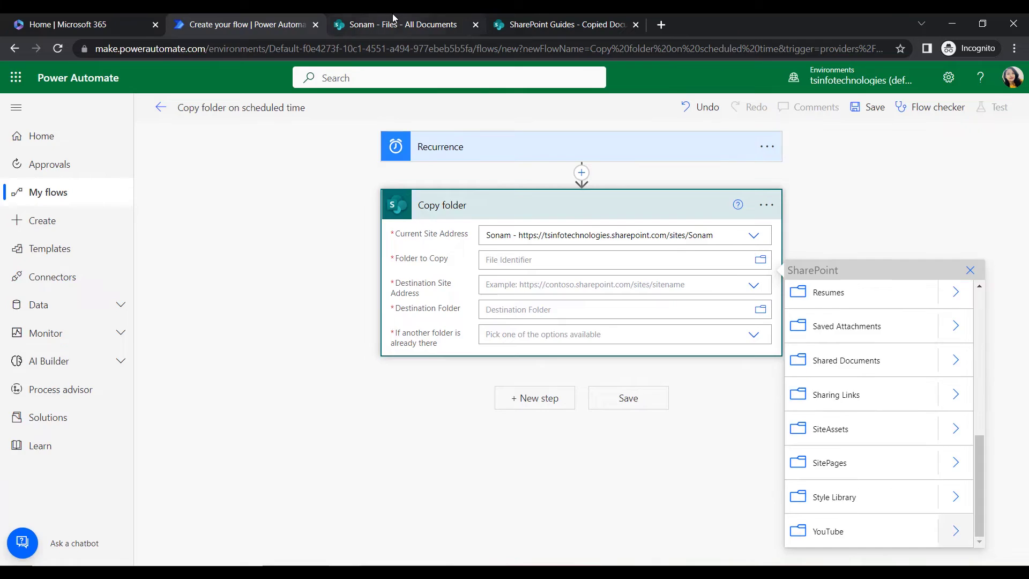
pyautogui.hotkey('ctrl', 'Tab')
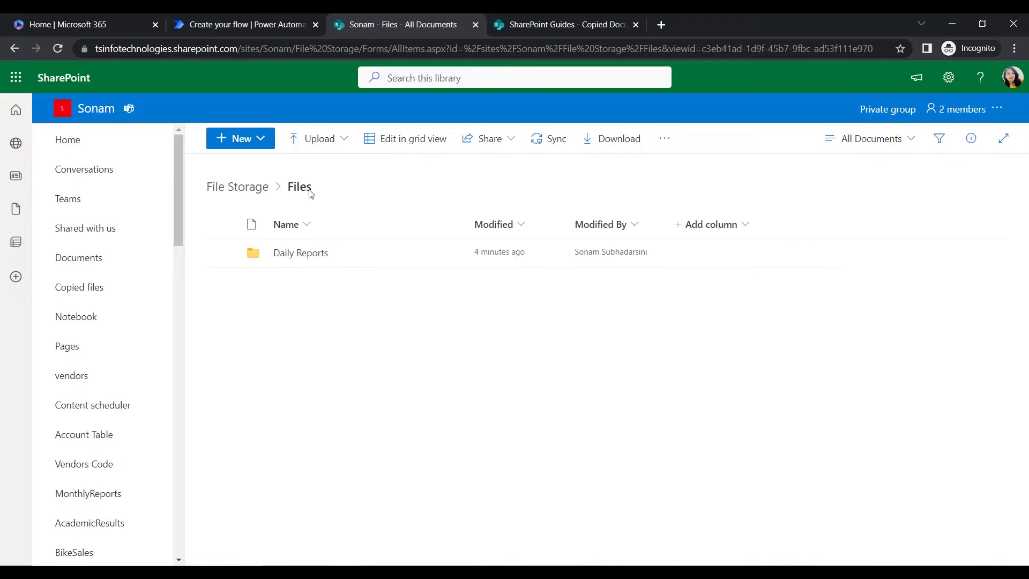
pyautogui.click(265, 18)
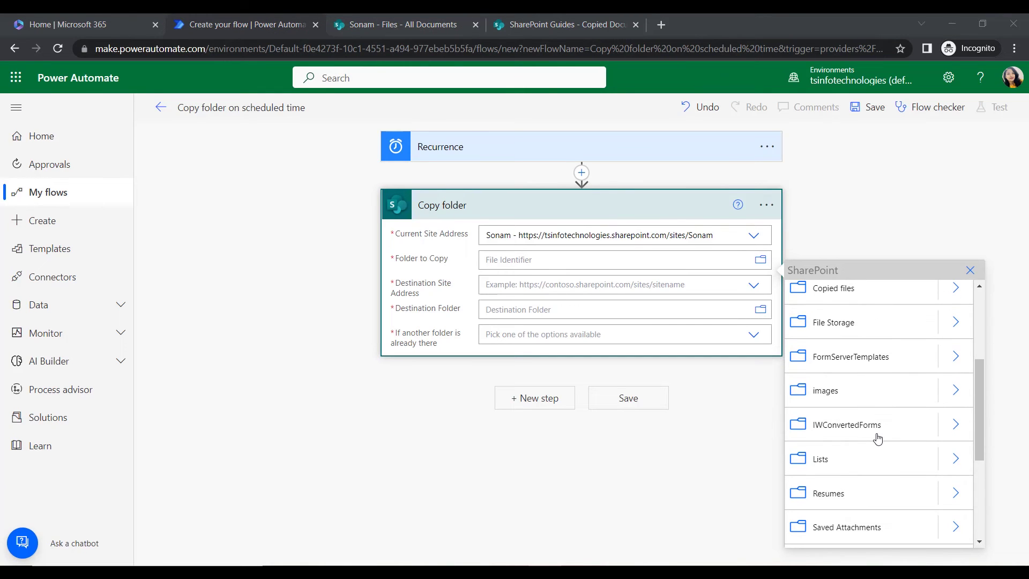
pyautogui.scroll(3, 876, 438)
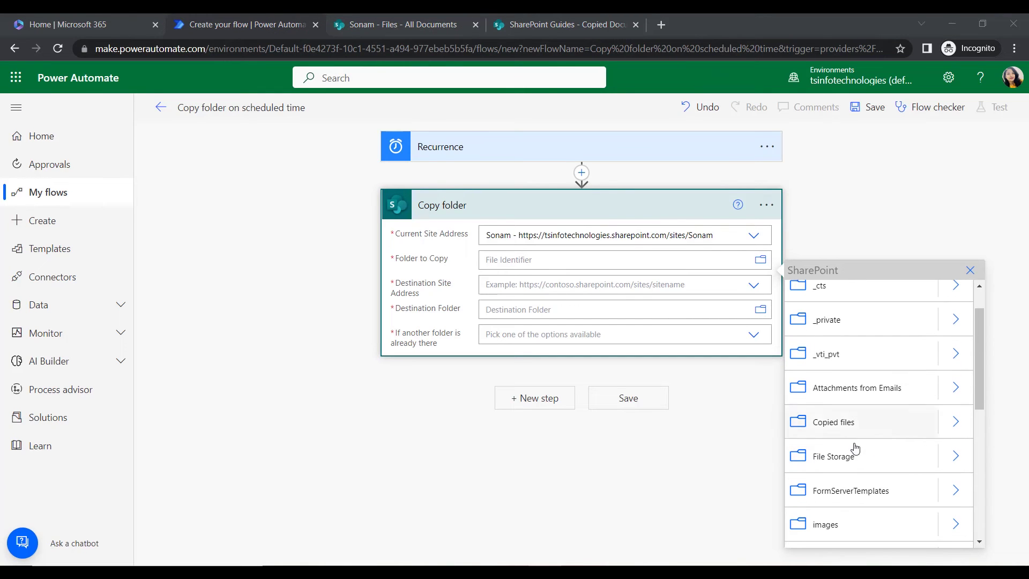
pyautogui.click(947, 457)
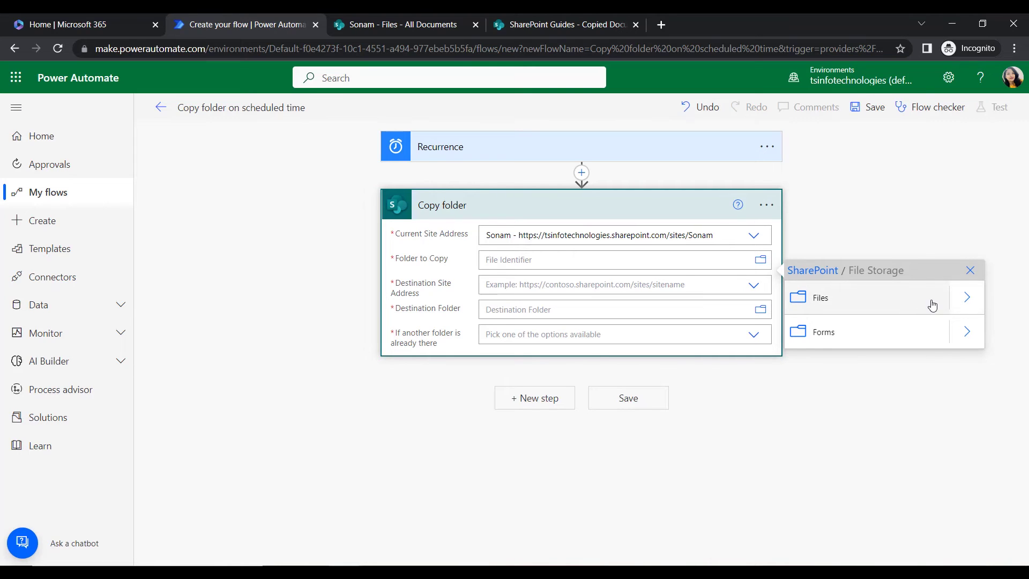
pyautogui.click(961, 295)
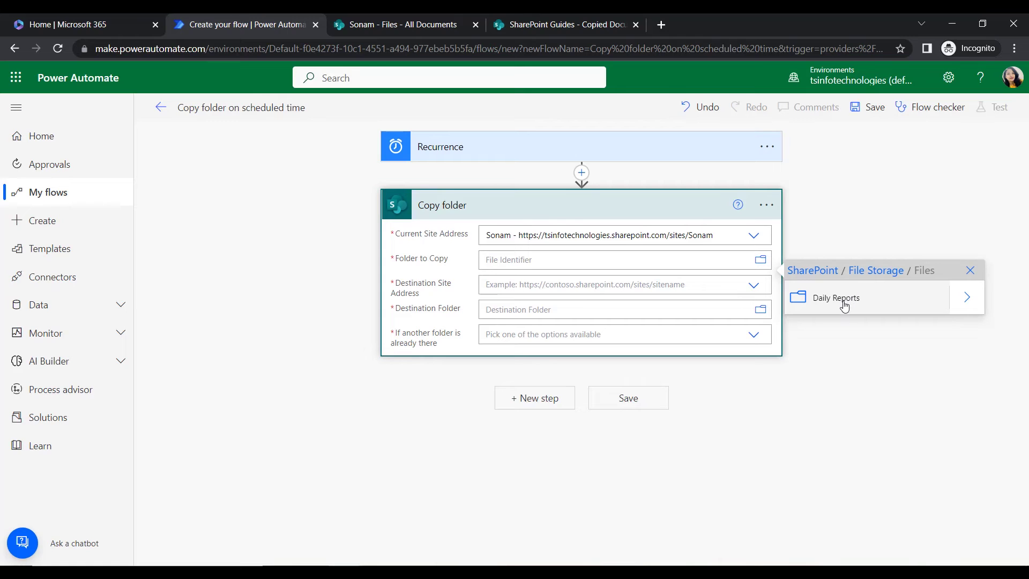
pyautogui.click(844, 304)
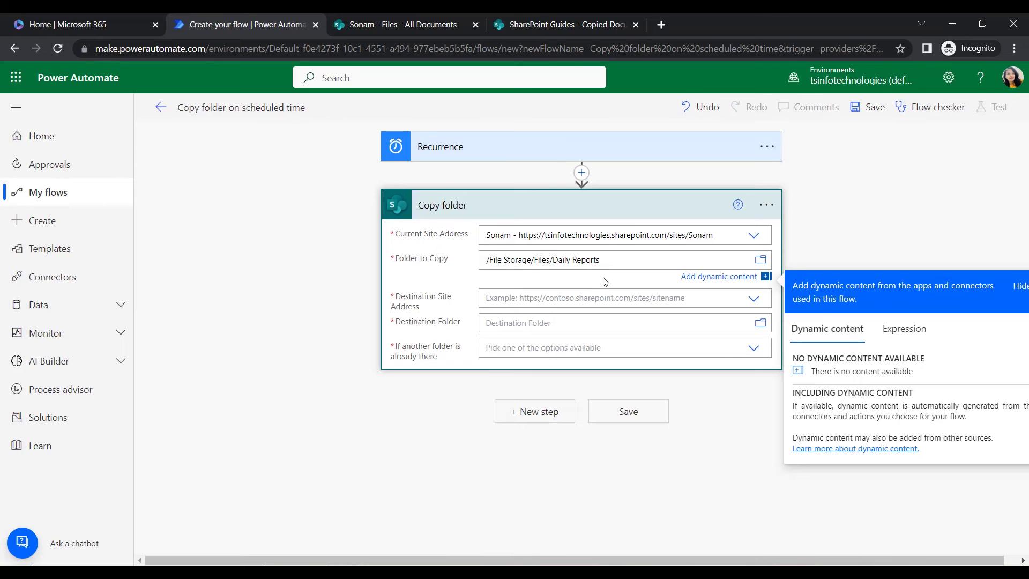
# - Set SharePoint Guides as destination site and /Copied Documents as destination folder
pyautogui.click(513, 298)
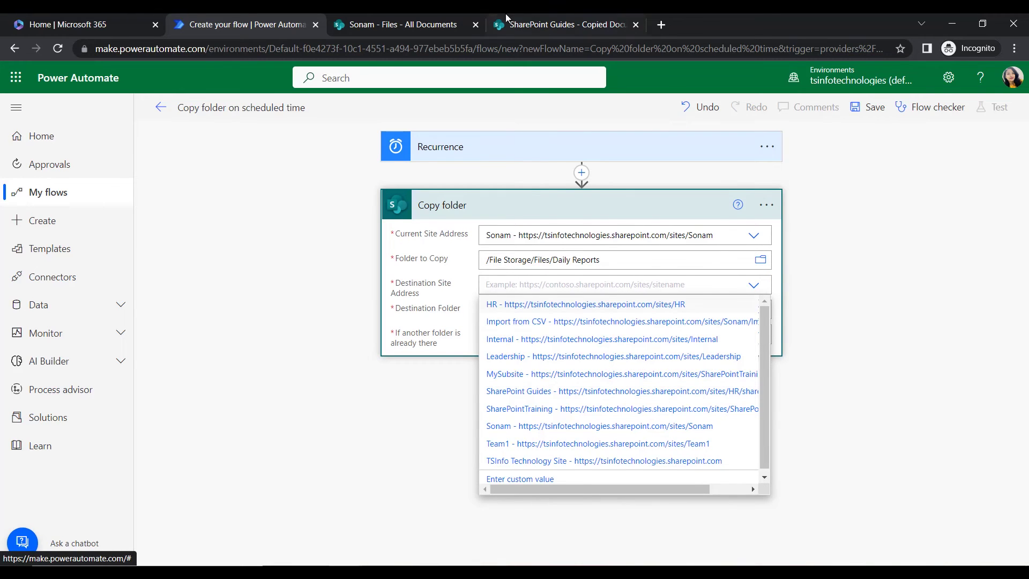
pyautogui.click(496, 391)
pyautogui.click(506, 330)
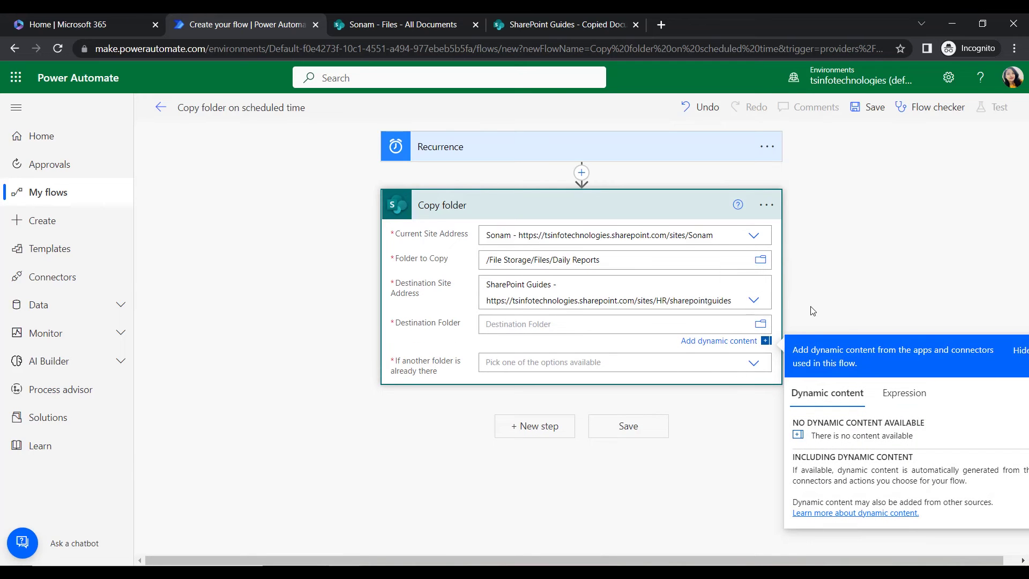
pyautogui.click(761, 323)
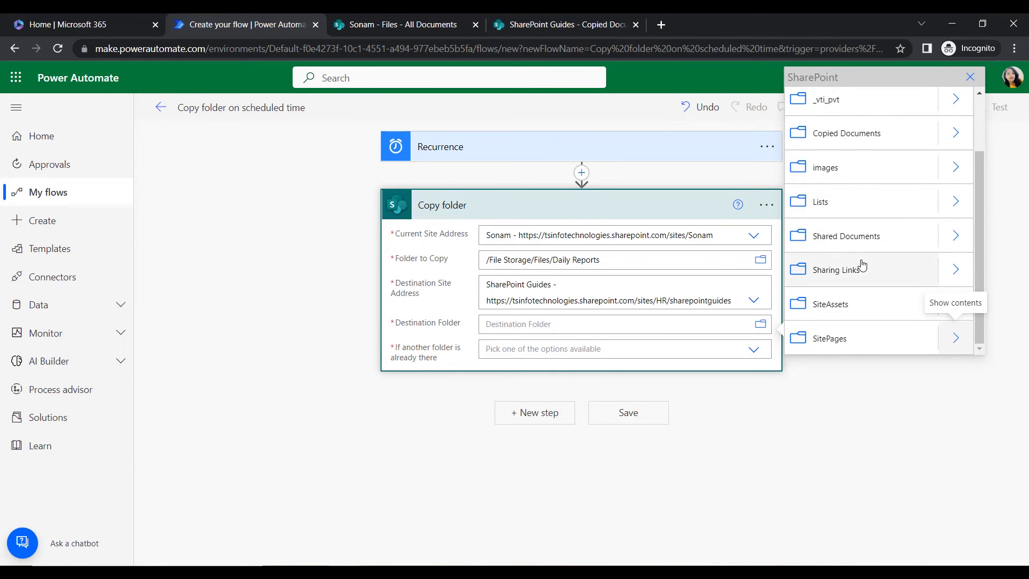
pyautogui.click(953, 133)
pyautogui.click(812, 334)
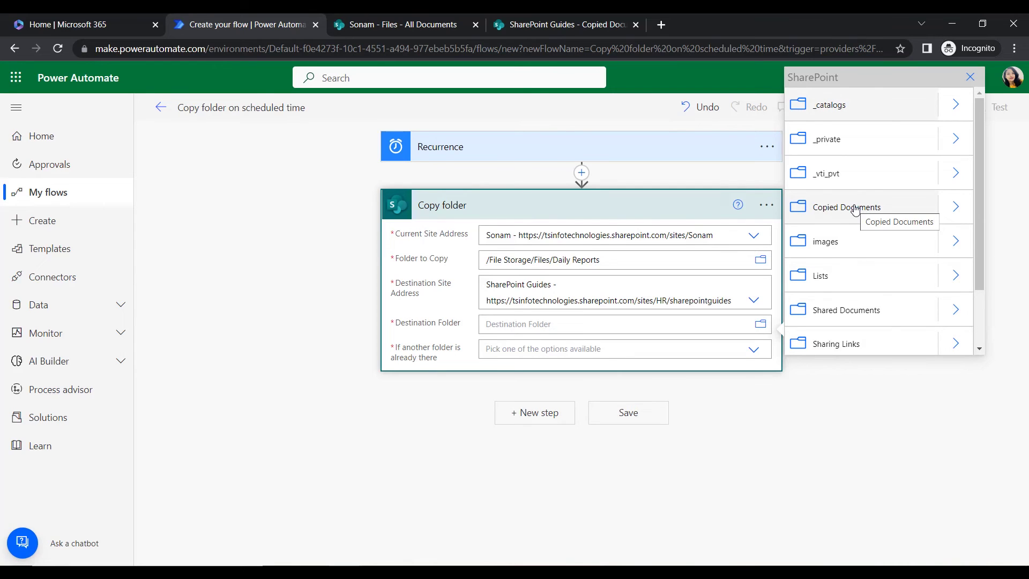
pyautogui.click(855, 209)
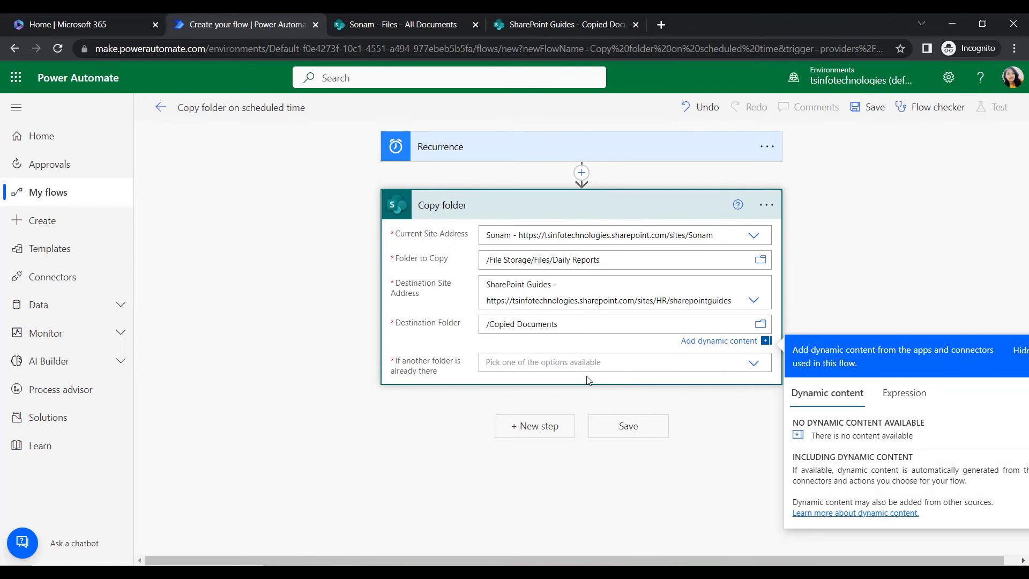
# - Choose 'Copy with a new name' for existing folders and save the flow
pyautogui.click(582, 363)
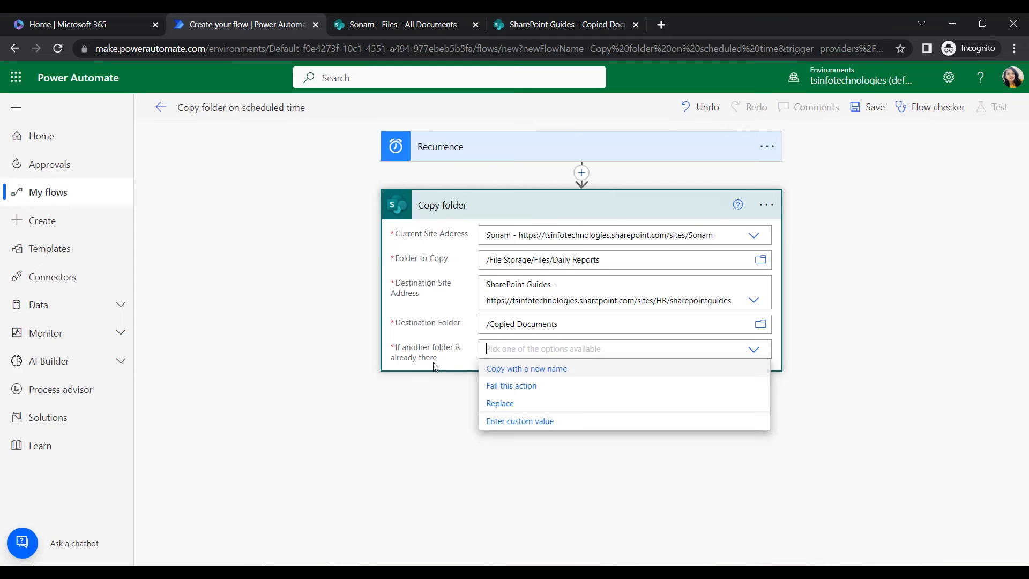
pyautogui.click(522, 369)
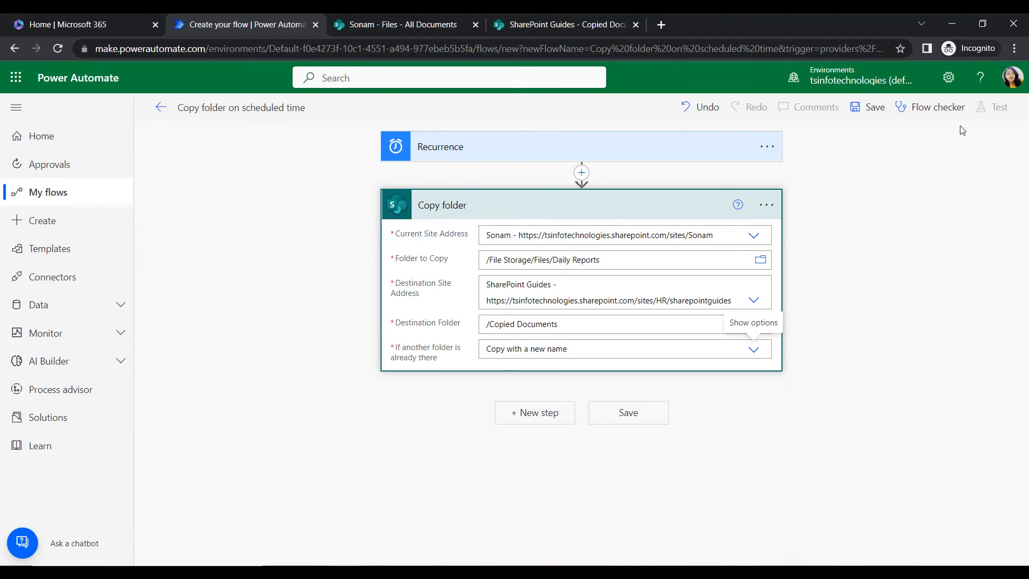
pyautogui.click(626, 419)
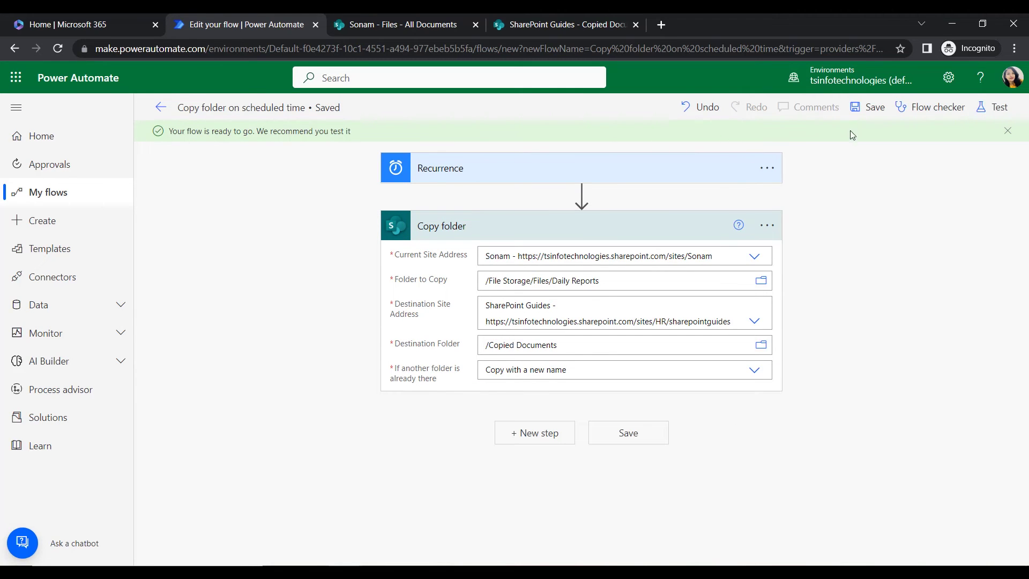
# - Run a manual test of the flow and dismiss the run-started confirmation
pyautogui.click(995, 108)
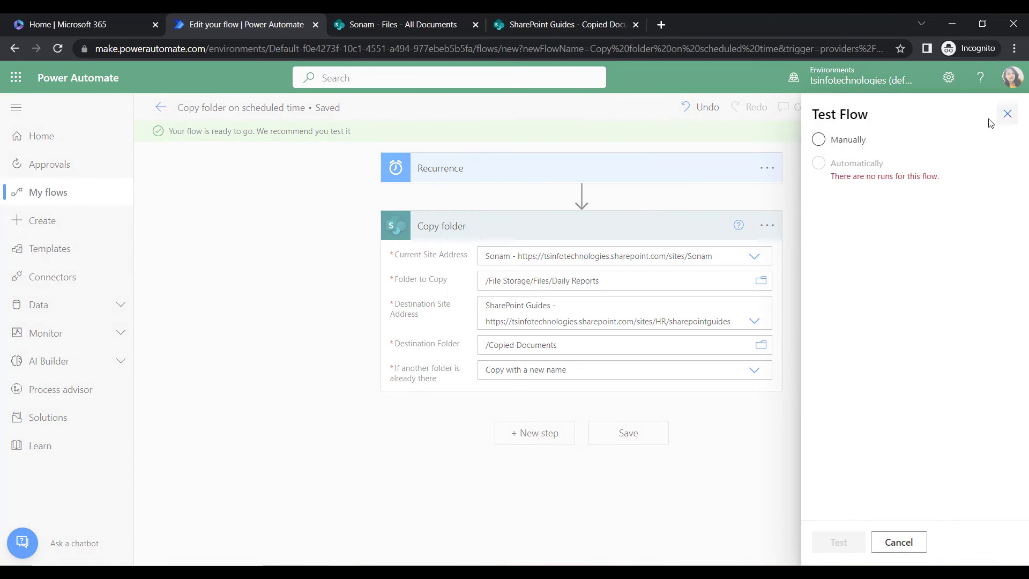
pyautogui.click(911, 146)
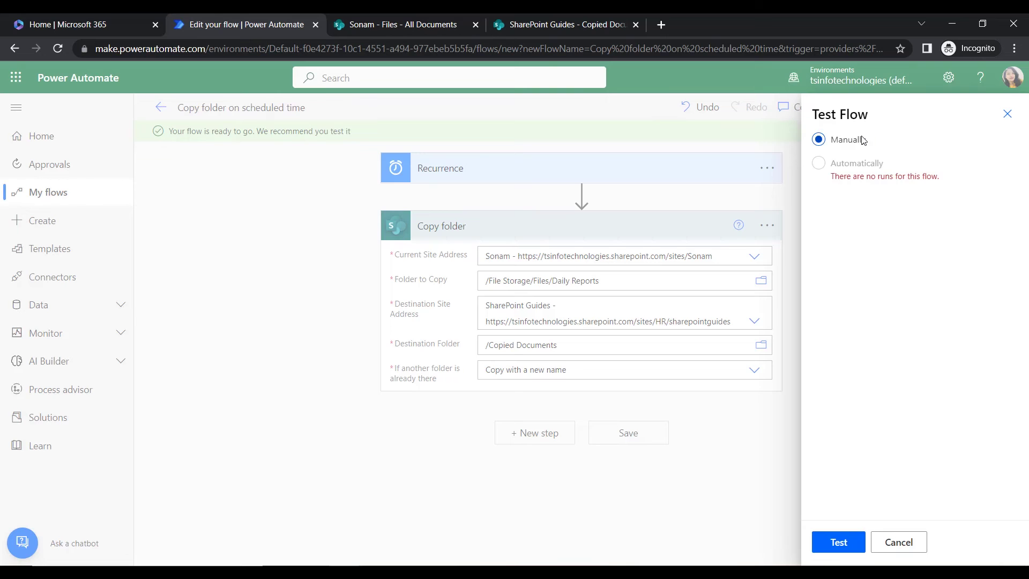
pyautogui.click(839, 540)
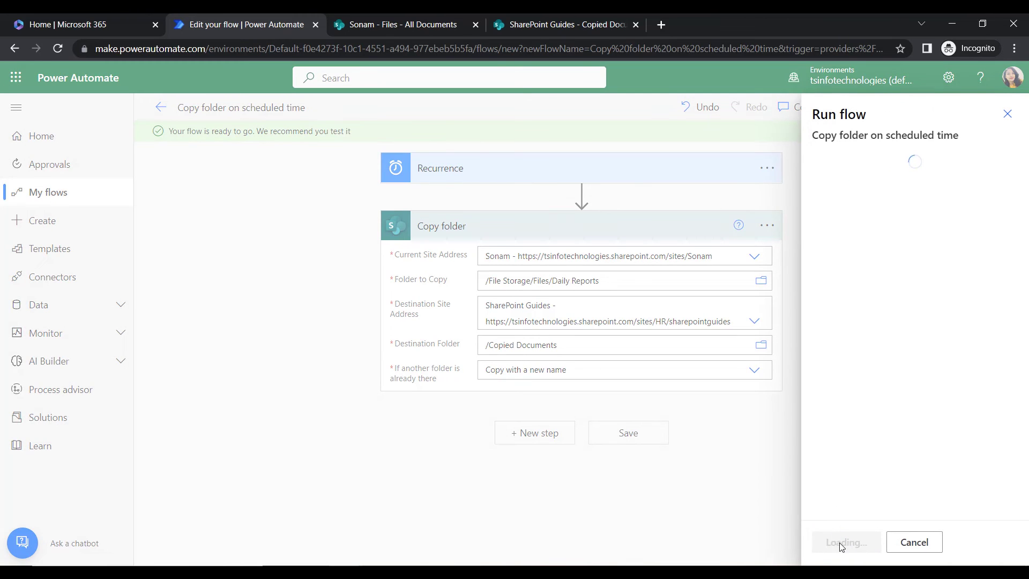
pyautogui.click(852, 542)
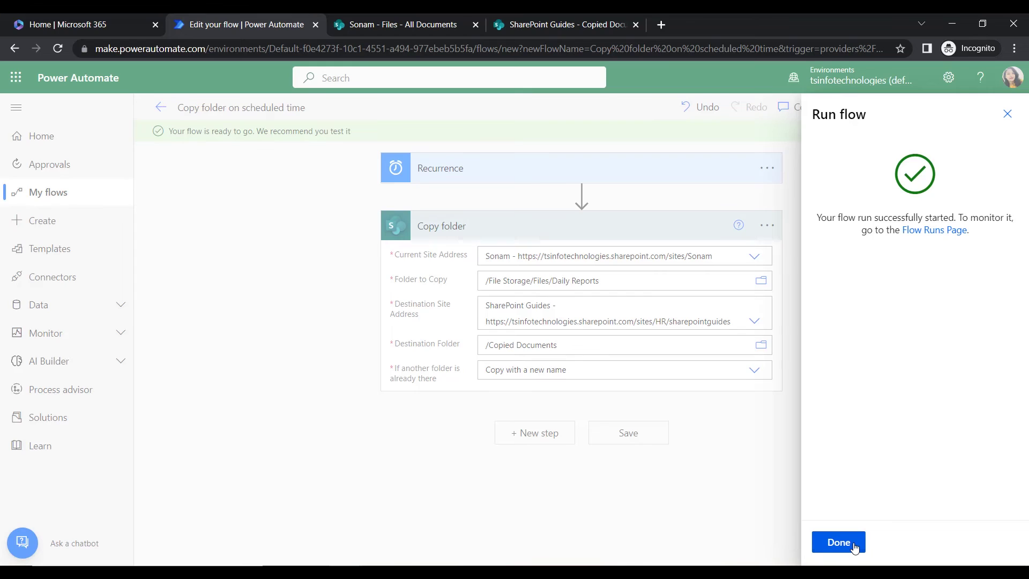
pyautogui.click(836, 543)
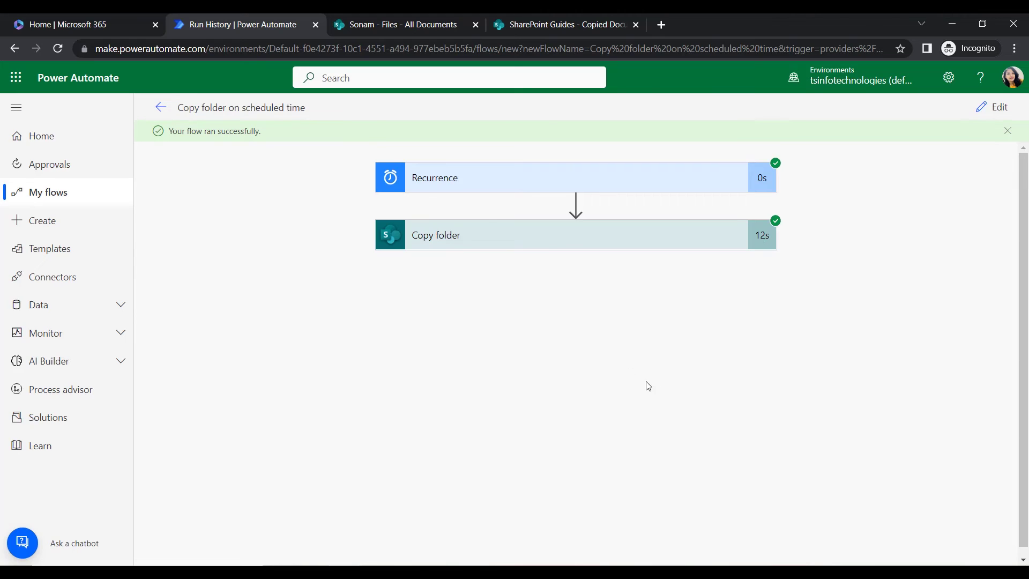
# - After the successful test run with Copy folder finishing in 12s, return to the Sonam Files library
pyautogui.click(436, 19)
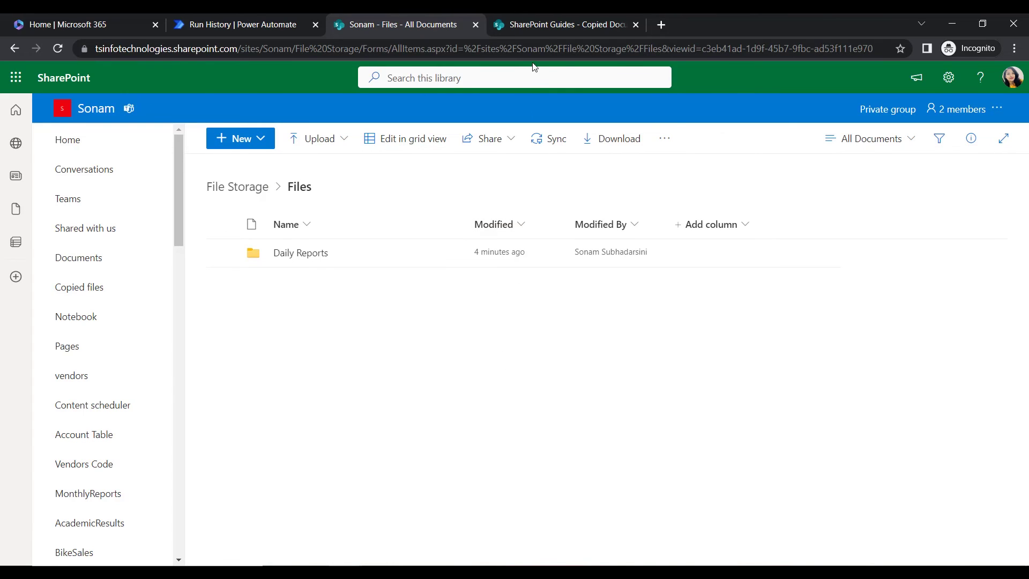
pyautogui.click(544, 28)
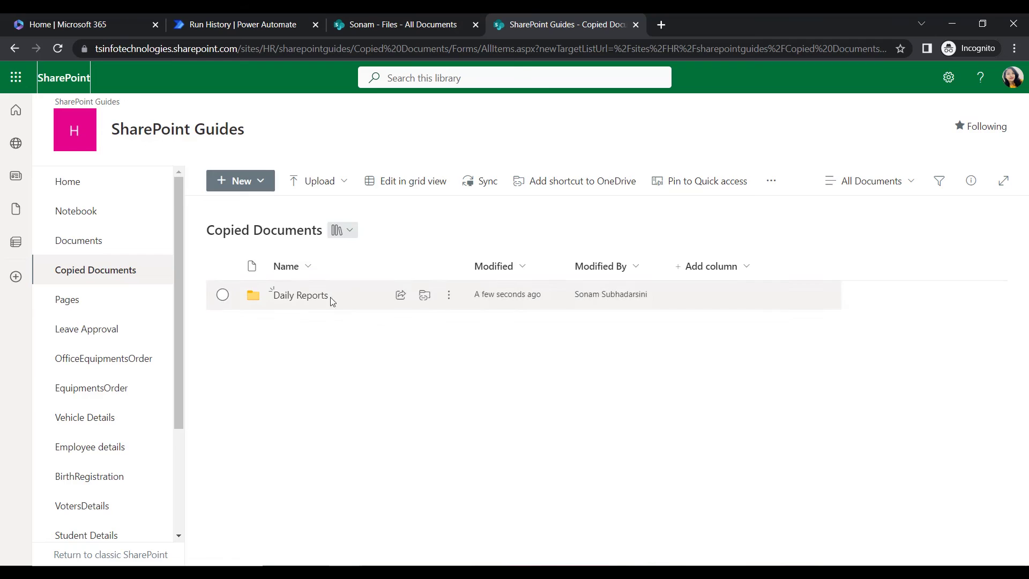
pyautogui.click(293, 296)
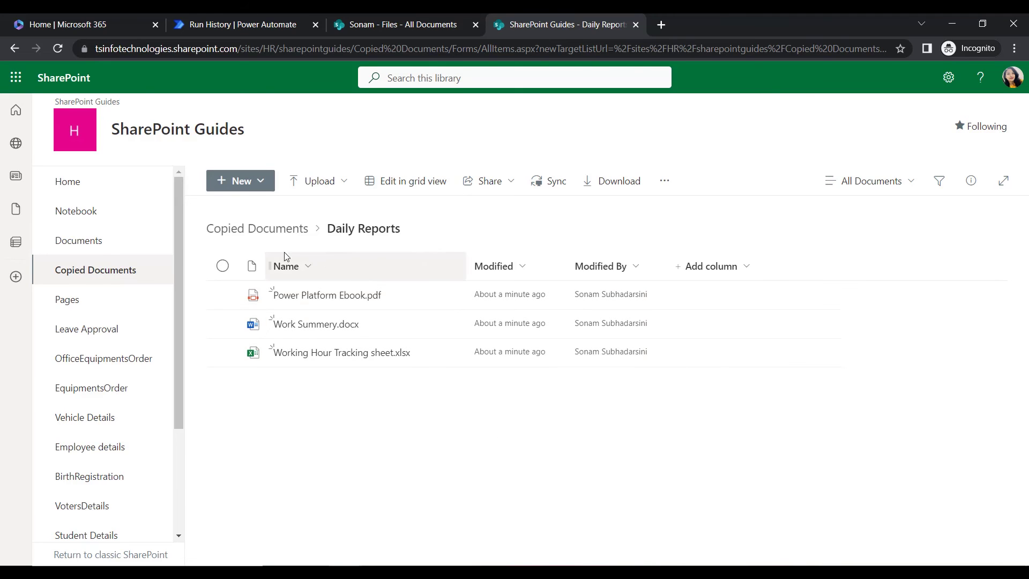
pyautogui.click(384, 18)
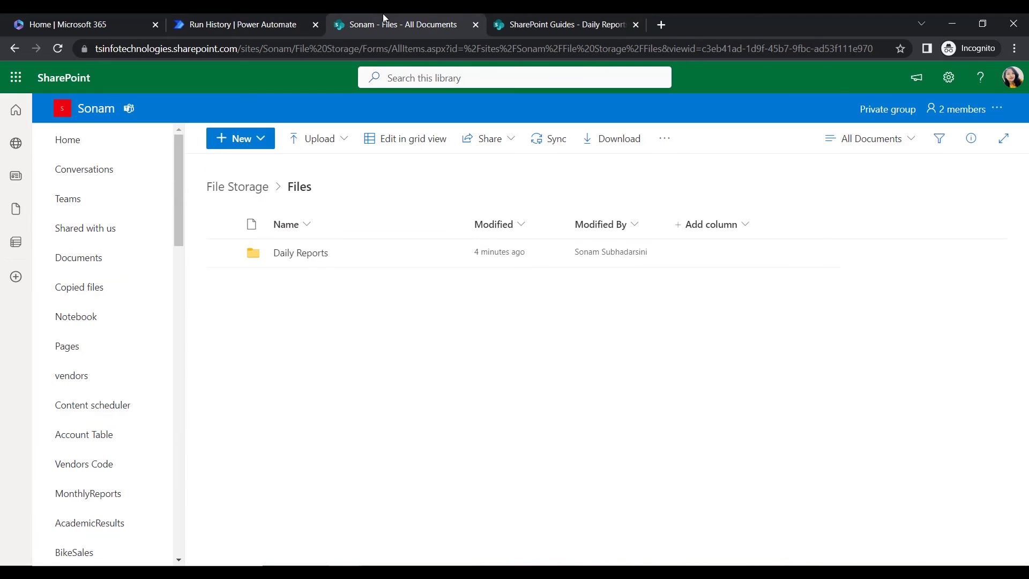